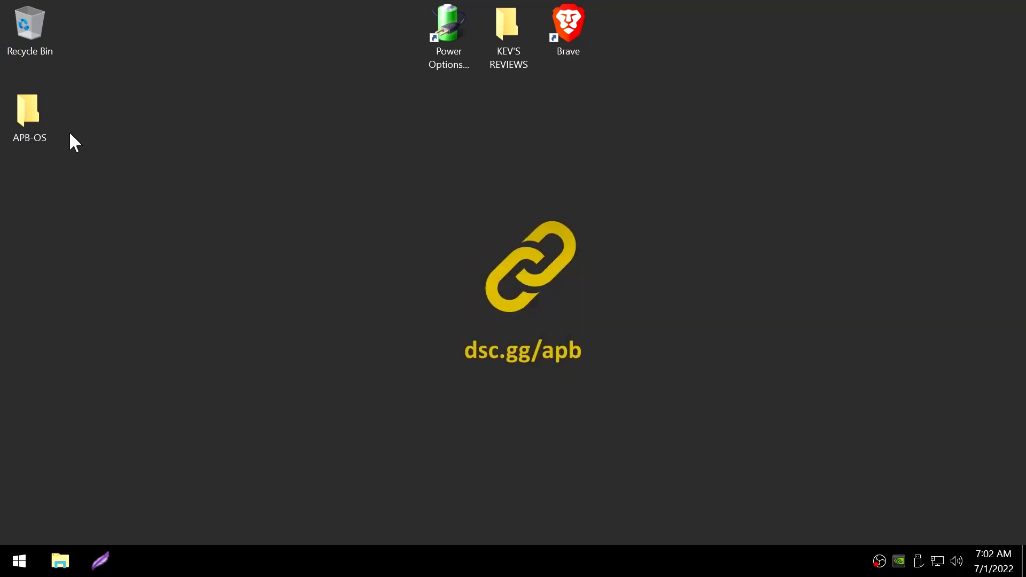
Open the APB-OS folder on the desktop and read LEGAL NOTICE.txt, closing the text file when done.
click(33, 136)
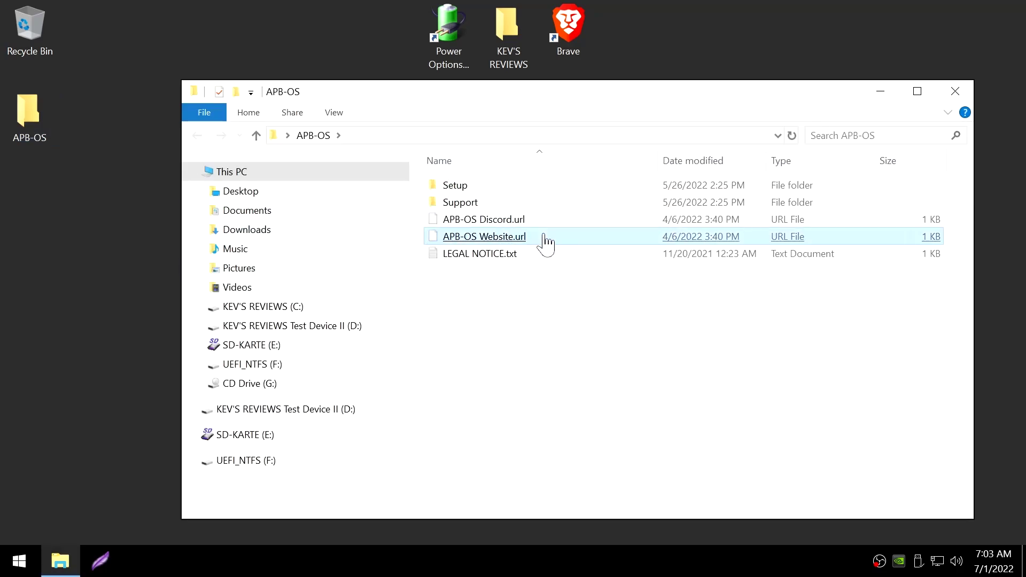
double_click(533, 256)
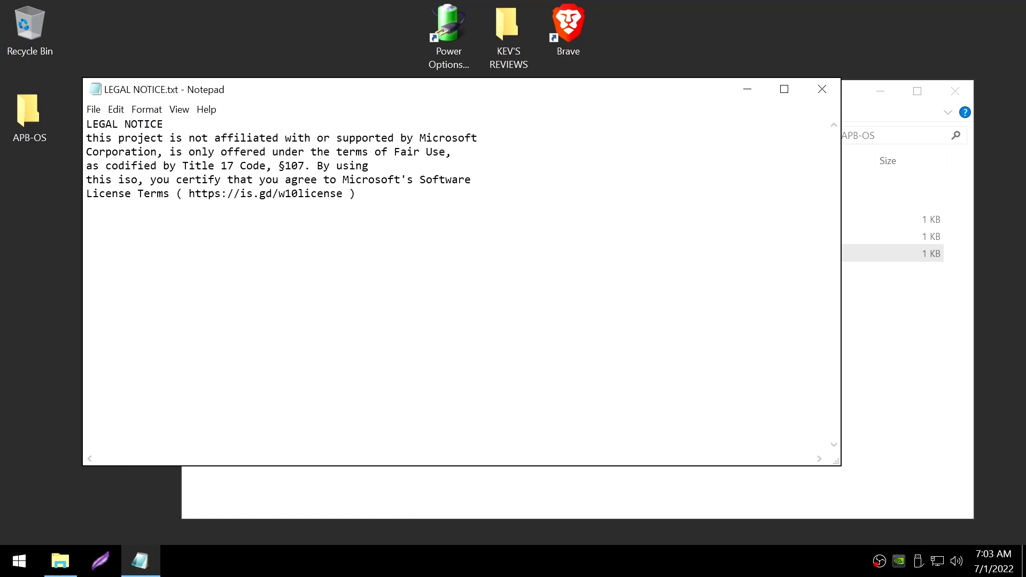
click(822, 89)
Look through the browser installers in Setup's 1. Browser folder and its Tweaks (After Browser Installation) subfolder, and return to Setup.
double_click(468, 182)
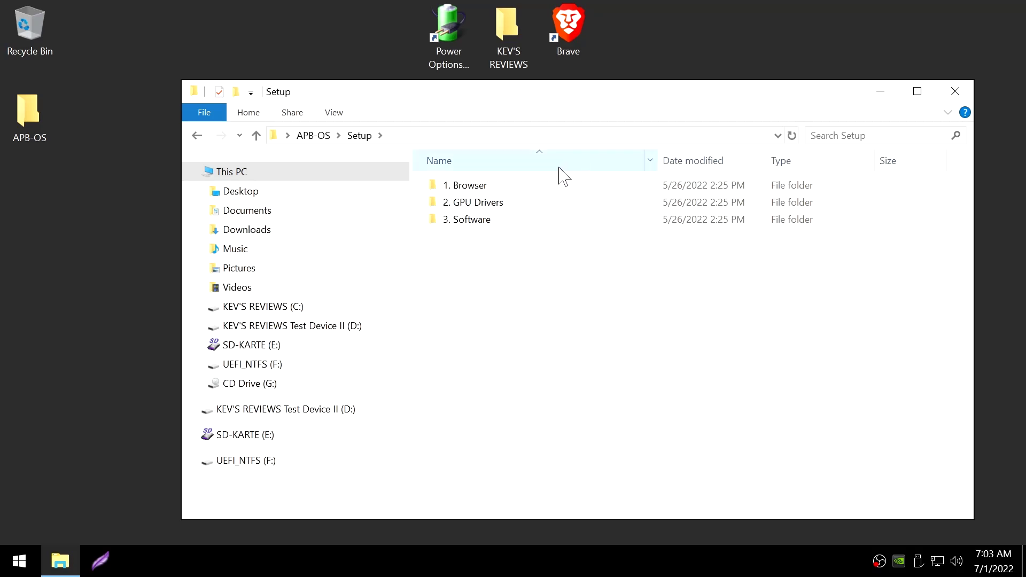
click(553, 185)
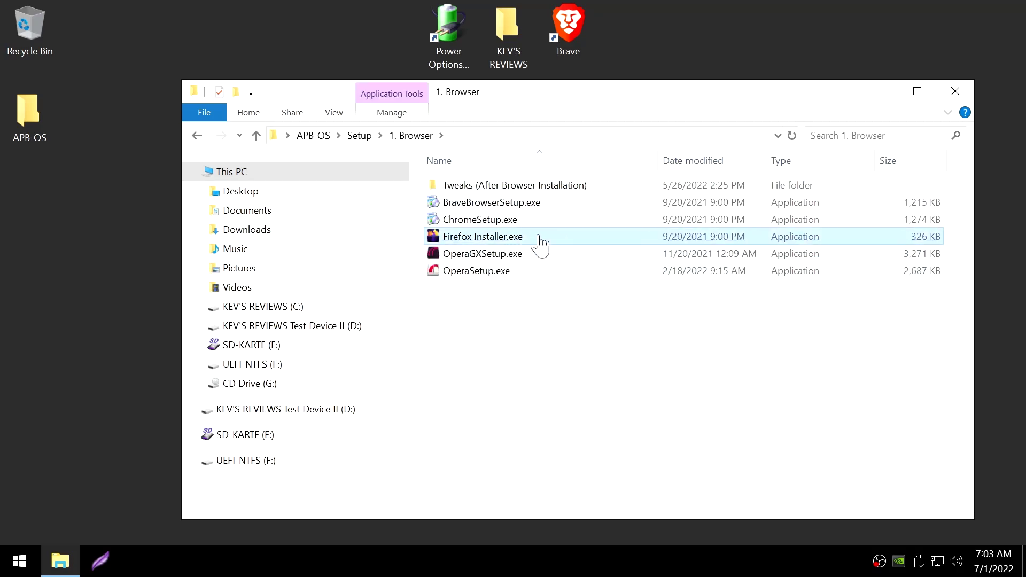
click(568, 187)
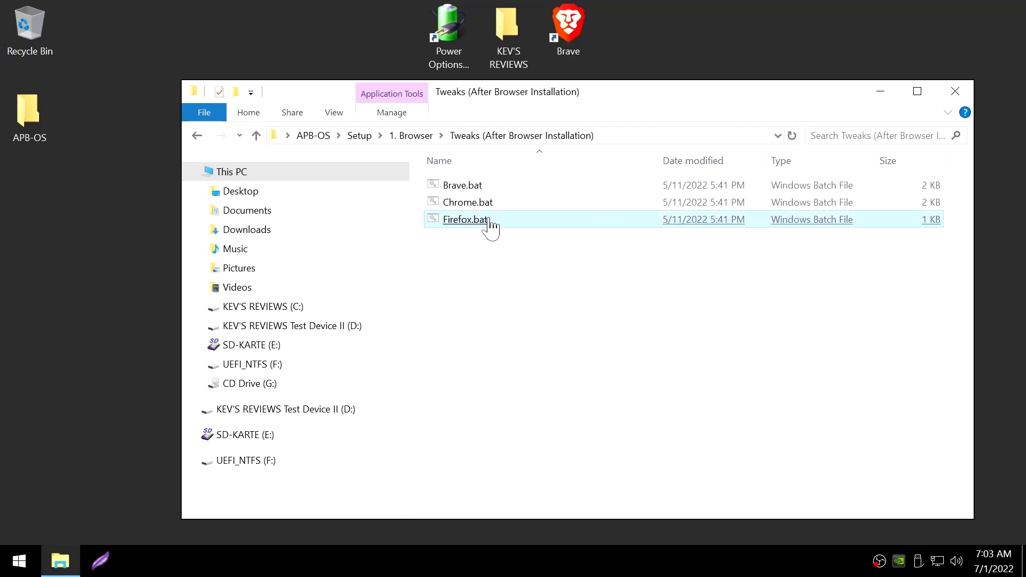
click(198, 137)
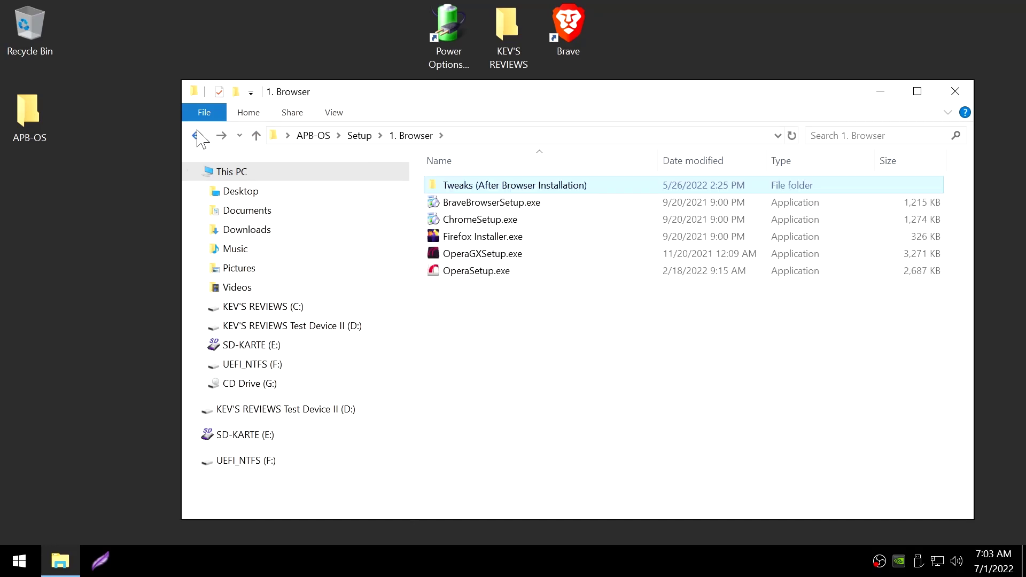
click(198, 136)
Inspect the NVIDIA folder under 2. GPU Drivers, including Tweaks (After Driver Installation), and go back to the Setup folder.
double_click(521, 203)
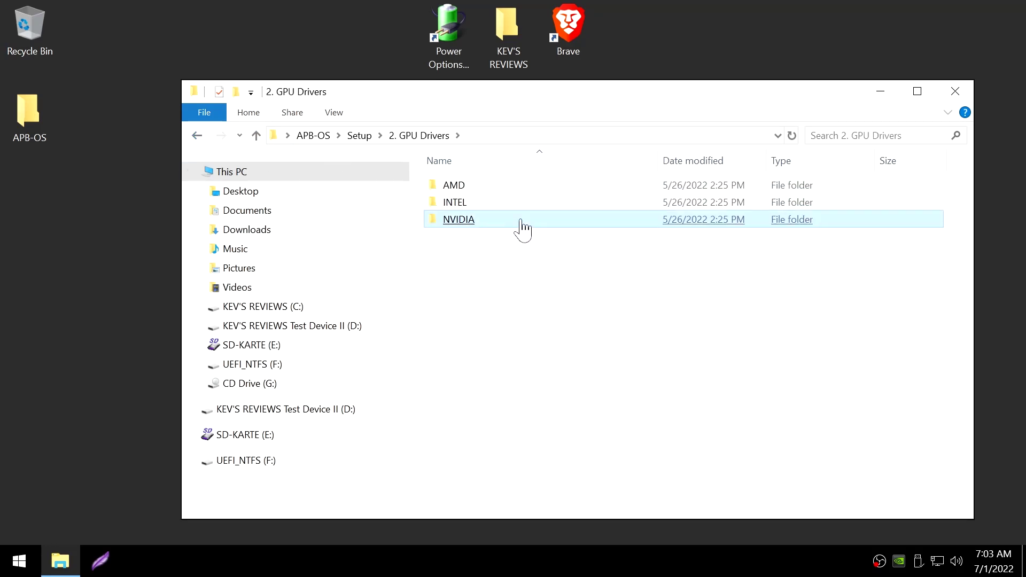
double_click(522, 225)
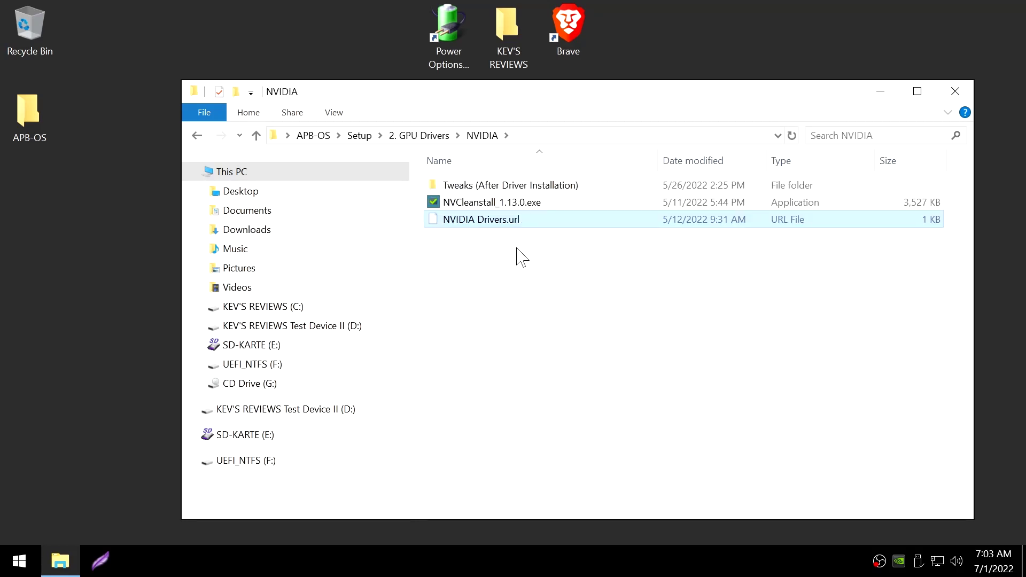
double_click(578, 187)
click(589, 204)
click(589, 188)
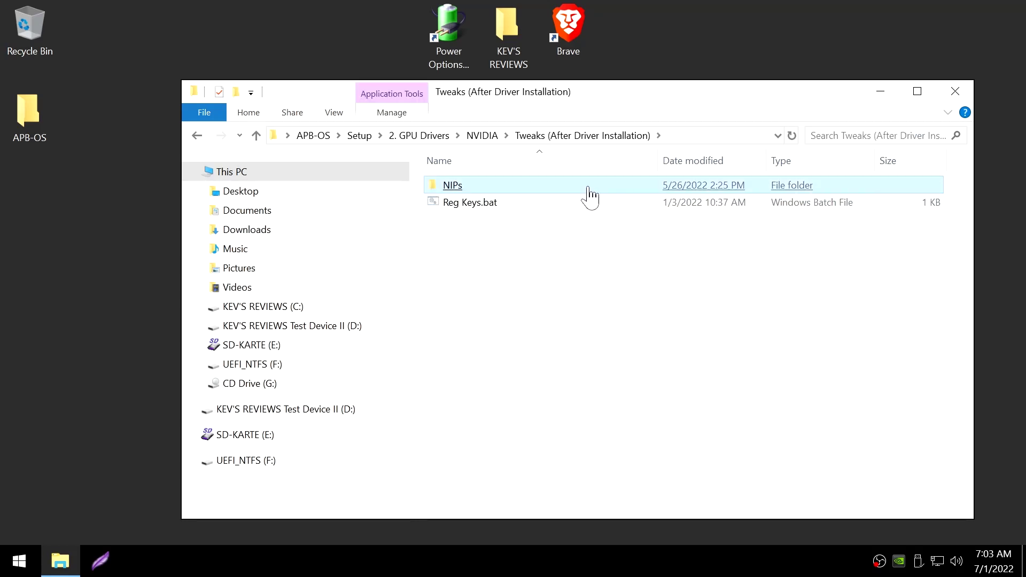
click(196, 135)
click(195, 134)
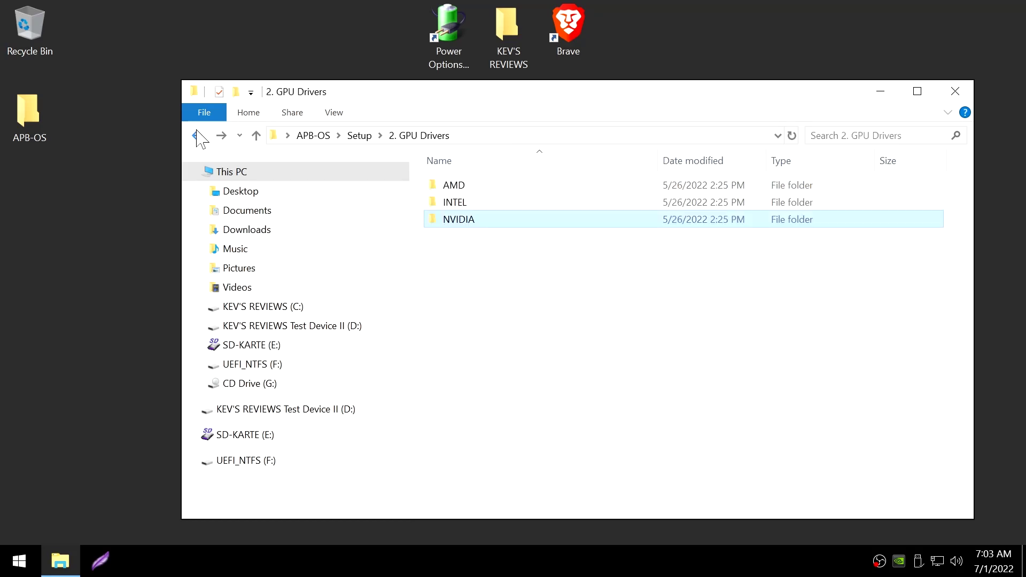
click(195, 135)
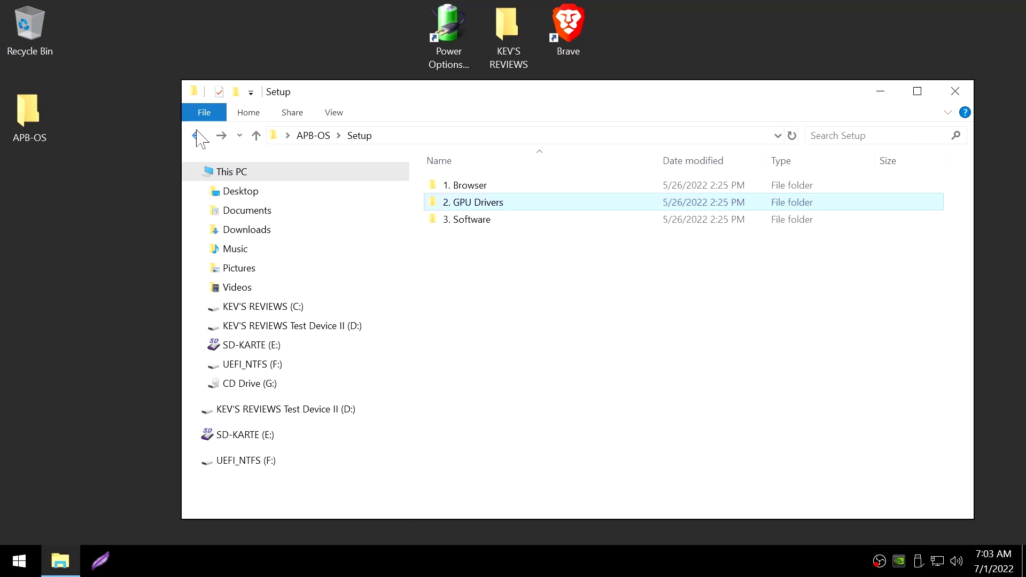
View the contents of Setup's 3. Software folder and return to the main APB-OS folder.
double_click(465, 220)
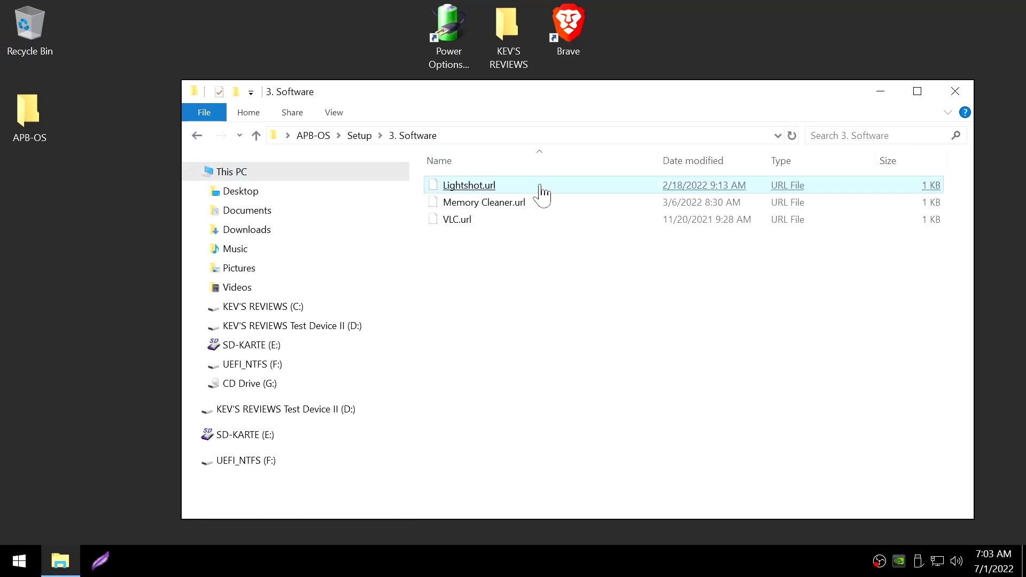
click(198, 134)
click(198, 134)
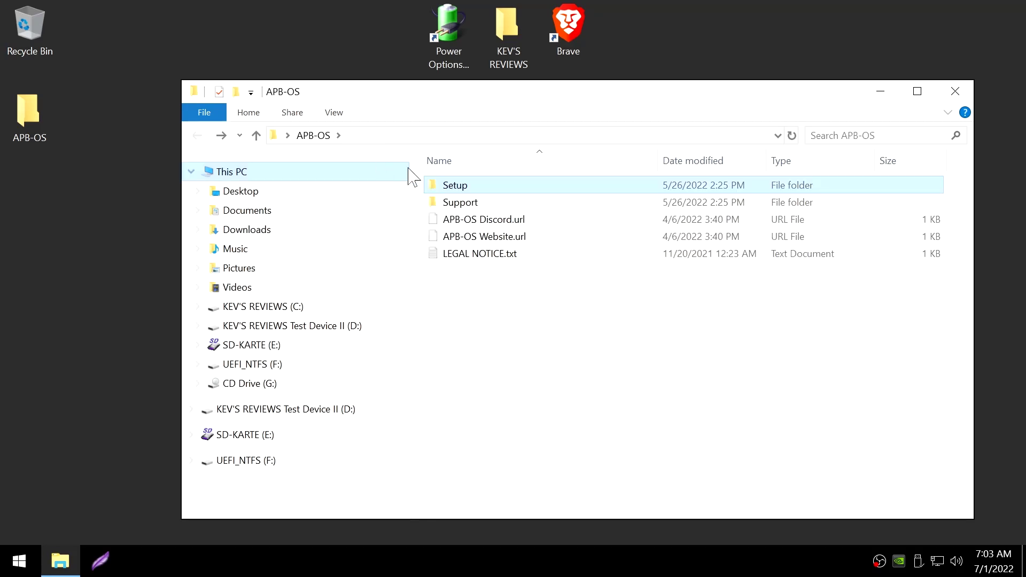
Open the Support folder and view the batch files in 1. Drive and 2. Wi-Fi, returning to Support.
double_click(462, 203)
double_click(507, 186)
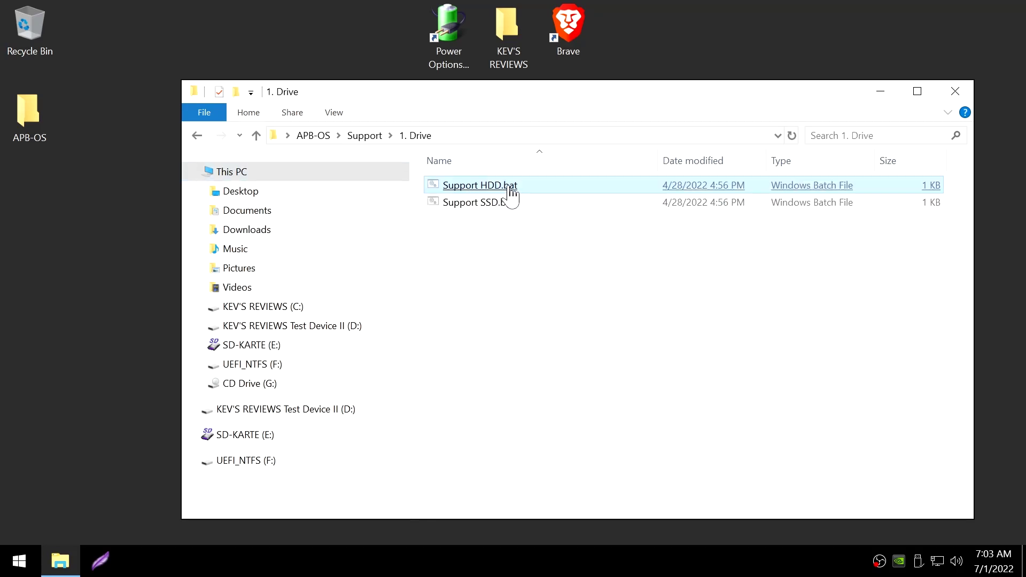
click(198, 136)
double_click(523, 201)
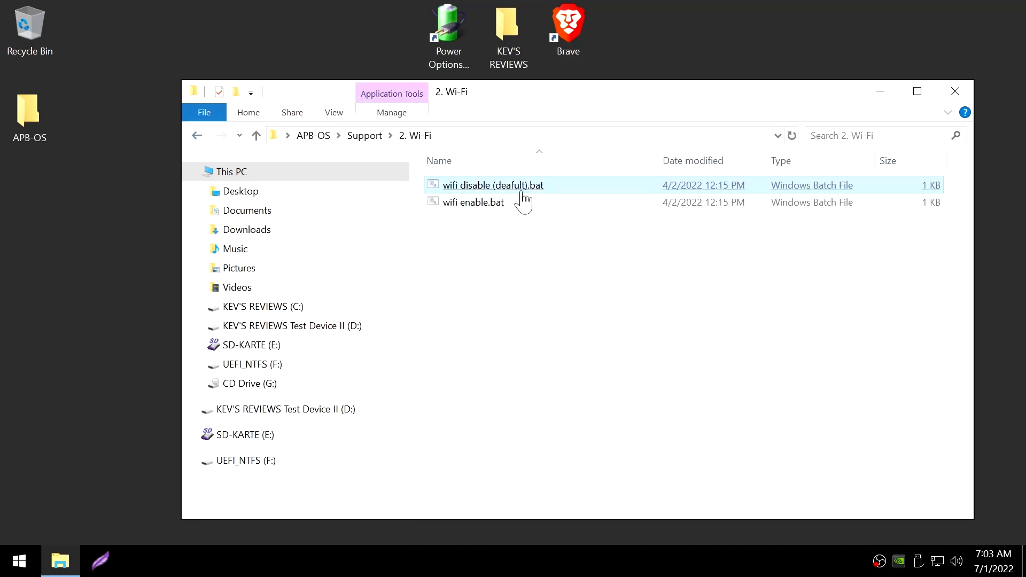
click(198, 135)
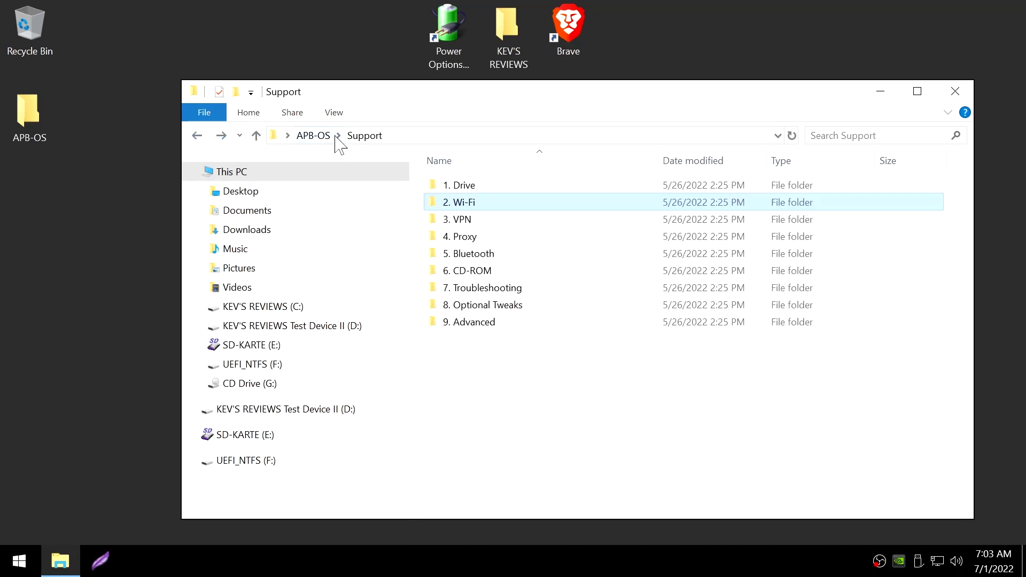
View the batch files in Support's 3. VPN and 4. Proxy folders, returning to Support after each.
double_click(455, 219)
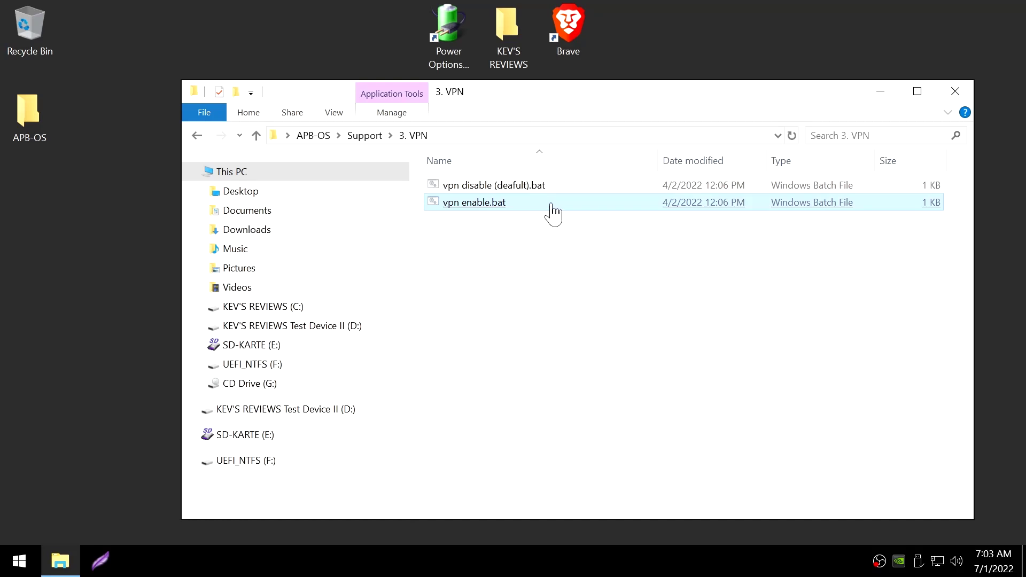
click(195, 135)
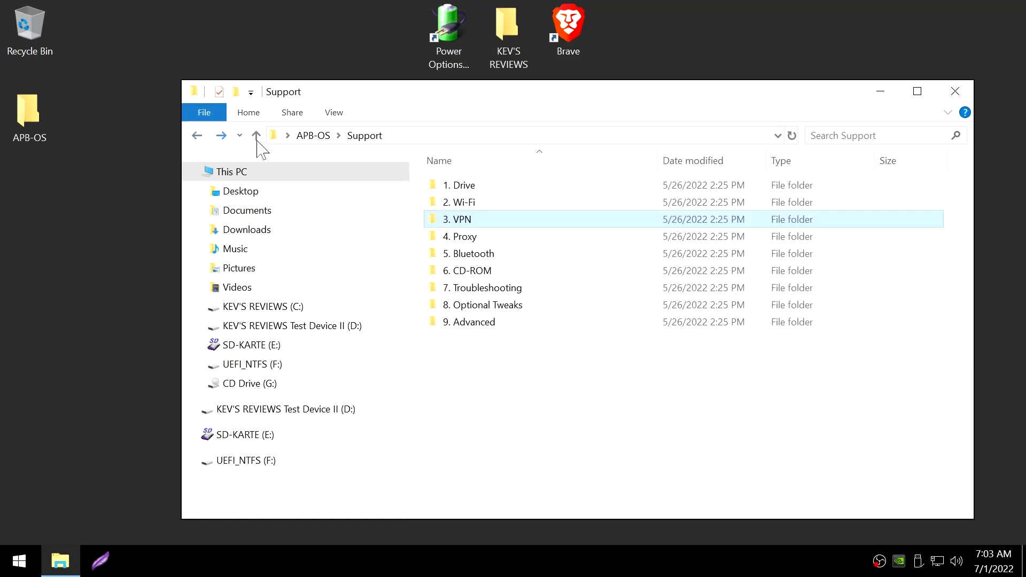
double_click(460, 237)
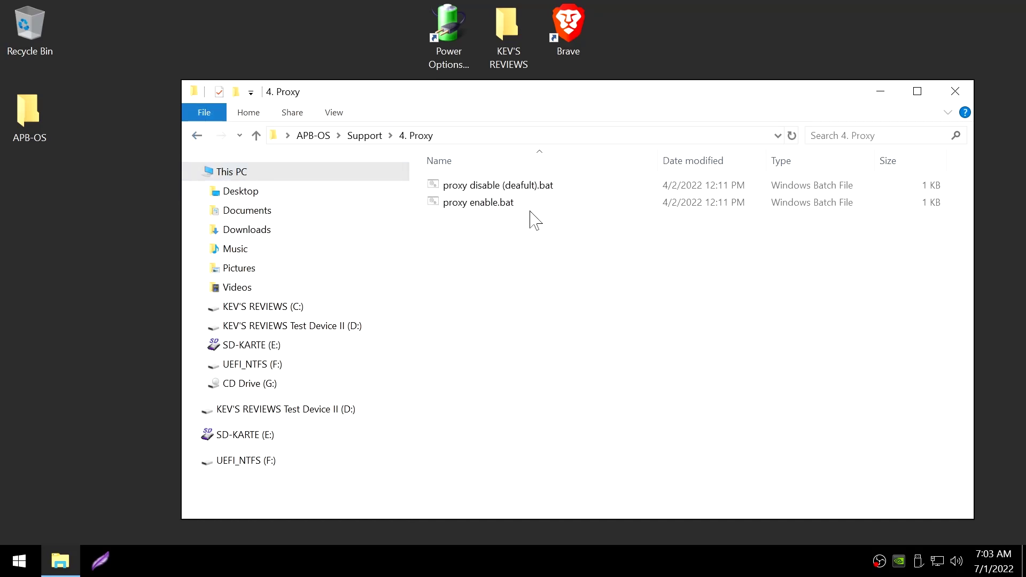
click(201, 138)
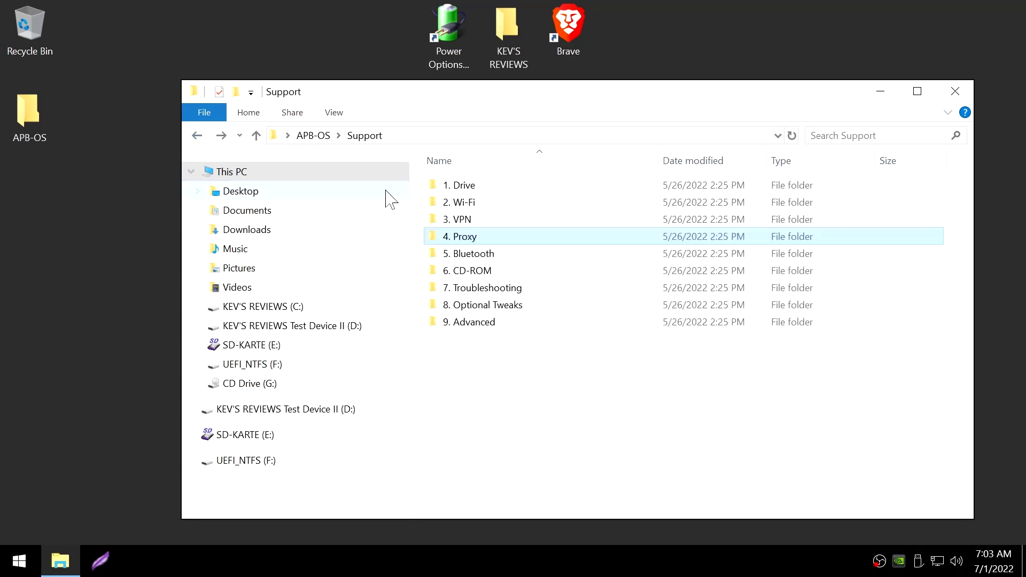
Read Readme.txt in Support's 5. Bluetooth folder, highlighting its text, then close it and return to Support.
click(473, 254)
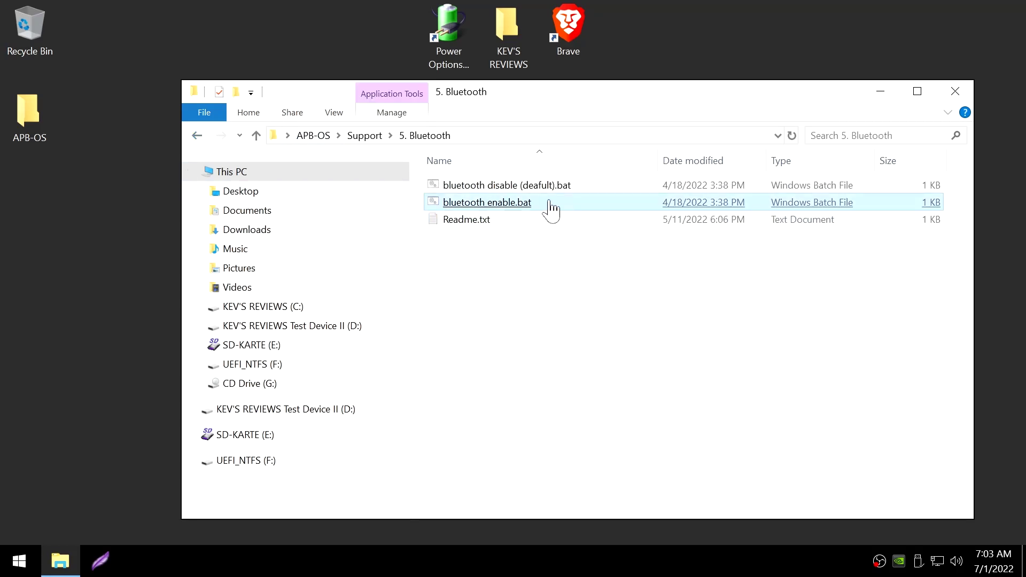
click(532, 220)
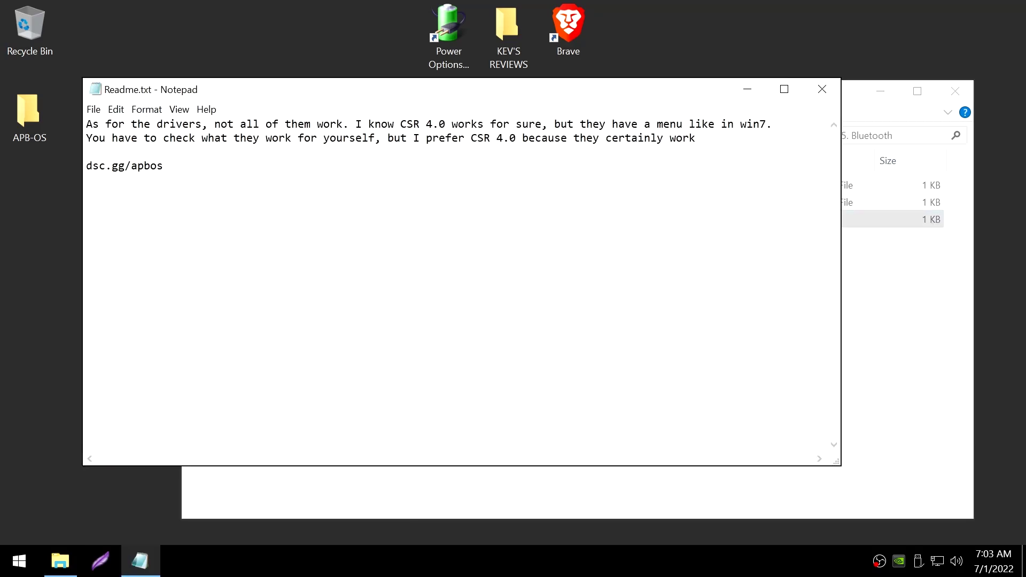
drag(93, 124, 228, 124)
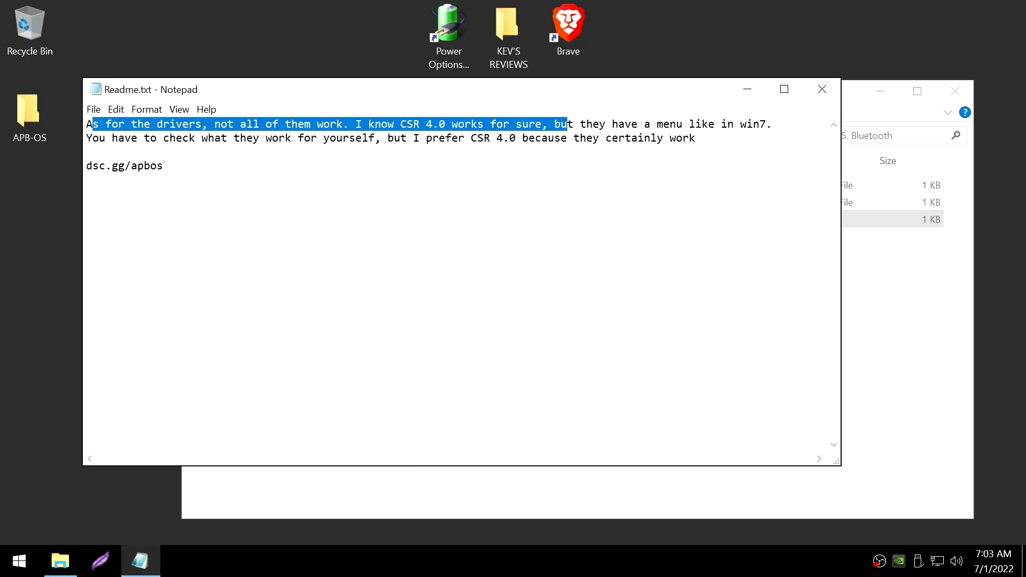
drag(772, 124, 695, 138)
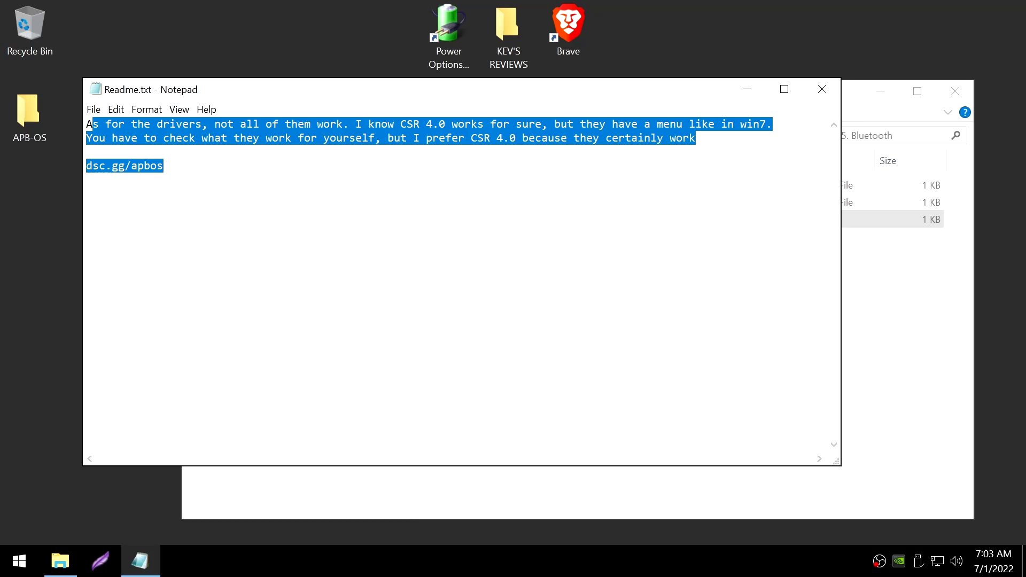
click(821, 89)
click(198, 136)
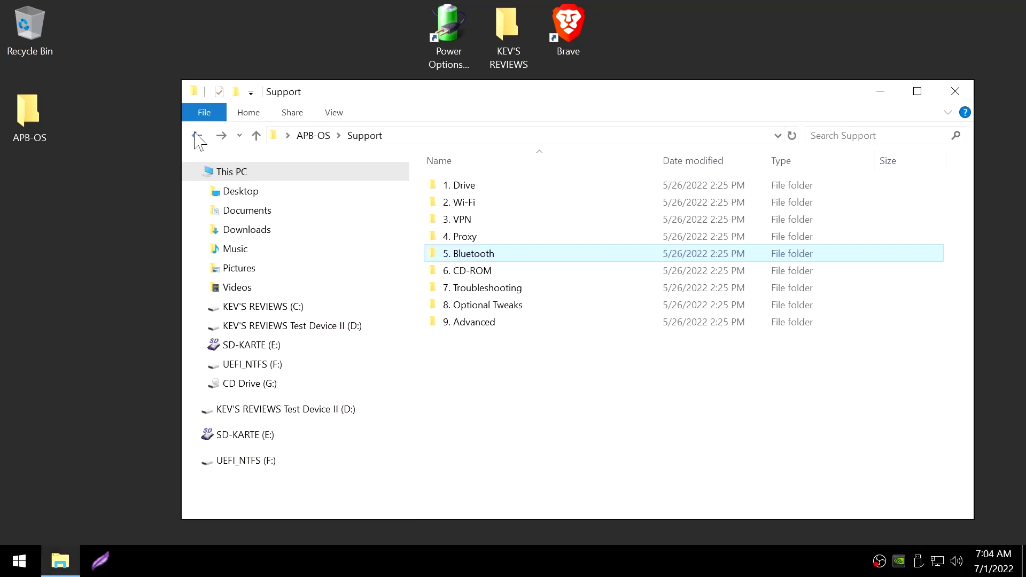
Examine Support's 6. CD-ROM scripts and the DirectX files under 7. Troubleshooting, and return to Support.
click(484, 270)
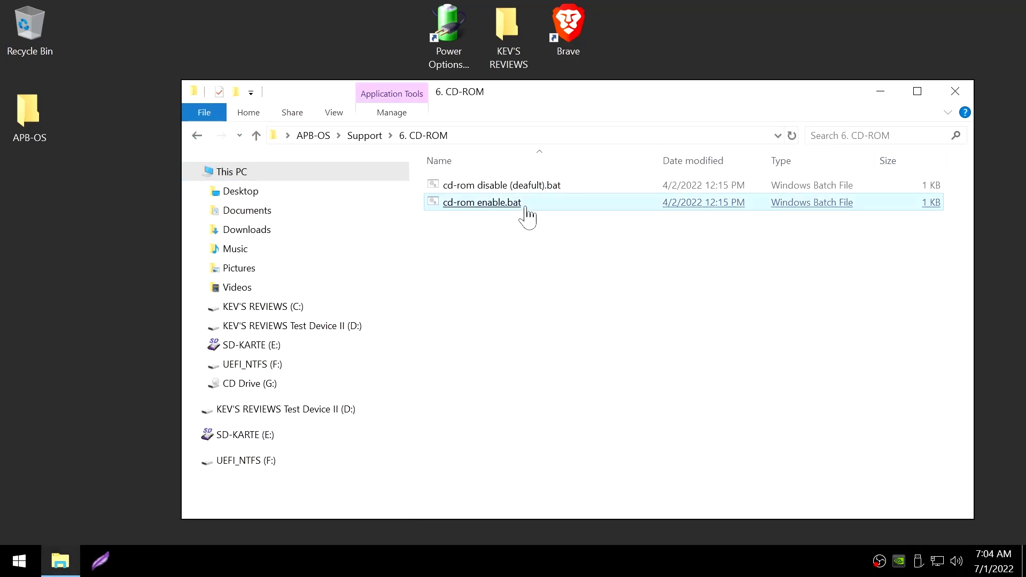
click(196, 136)
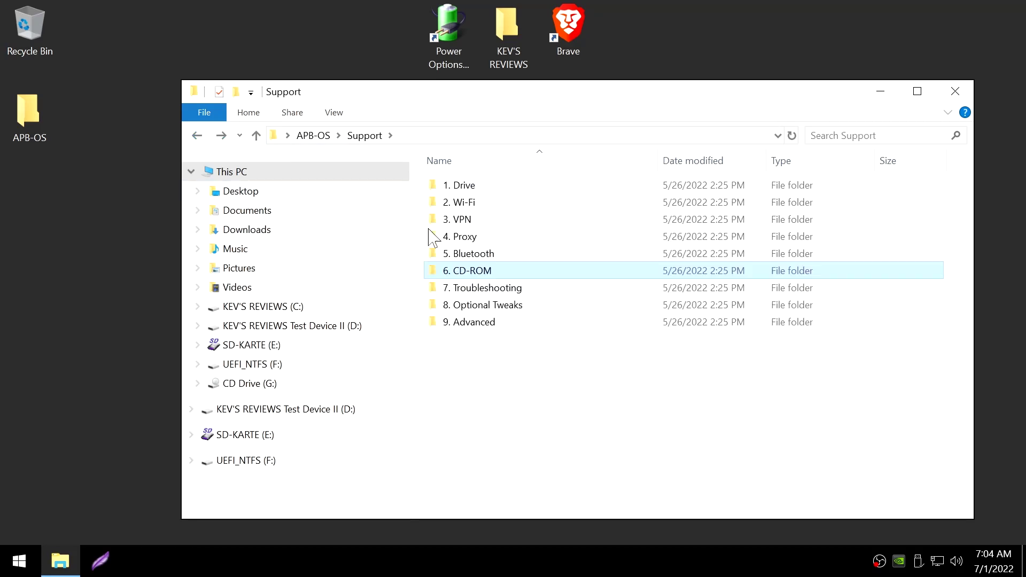
click(497, 291)
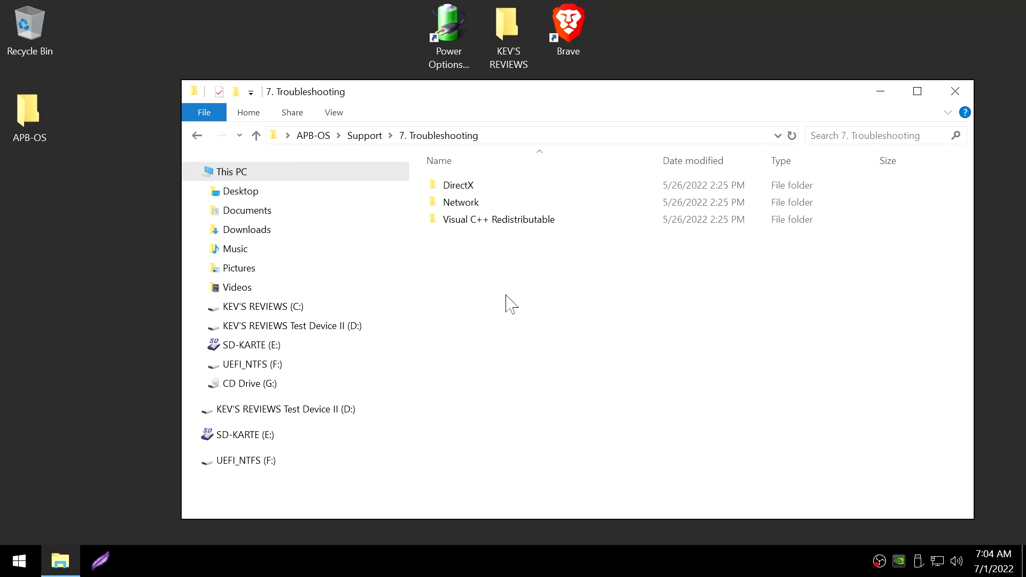
click(497, 189)
scroll(540, 275, down, 2)
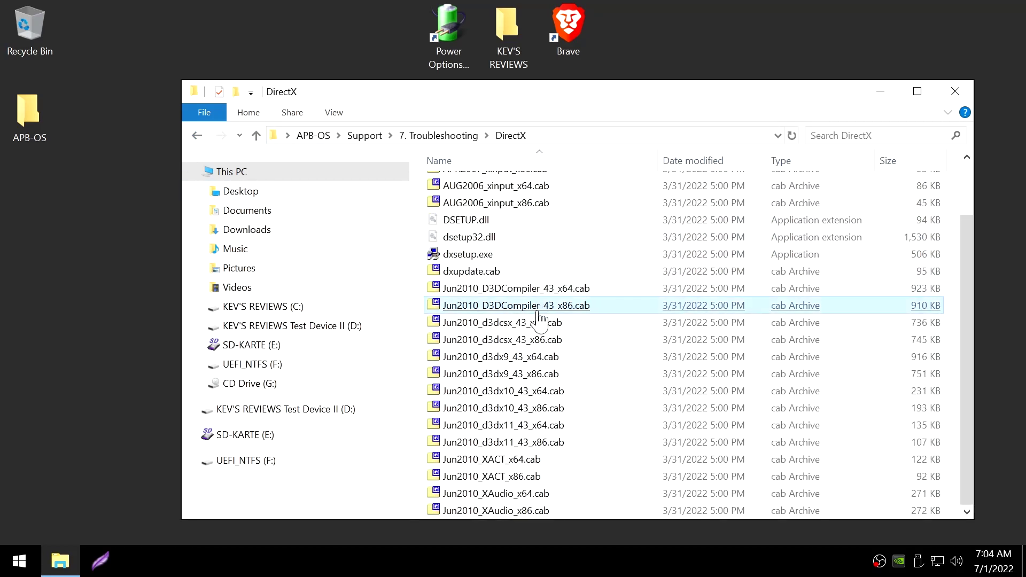
scroll(537, 363, up, 1)
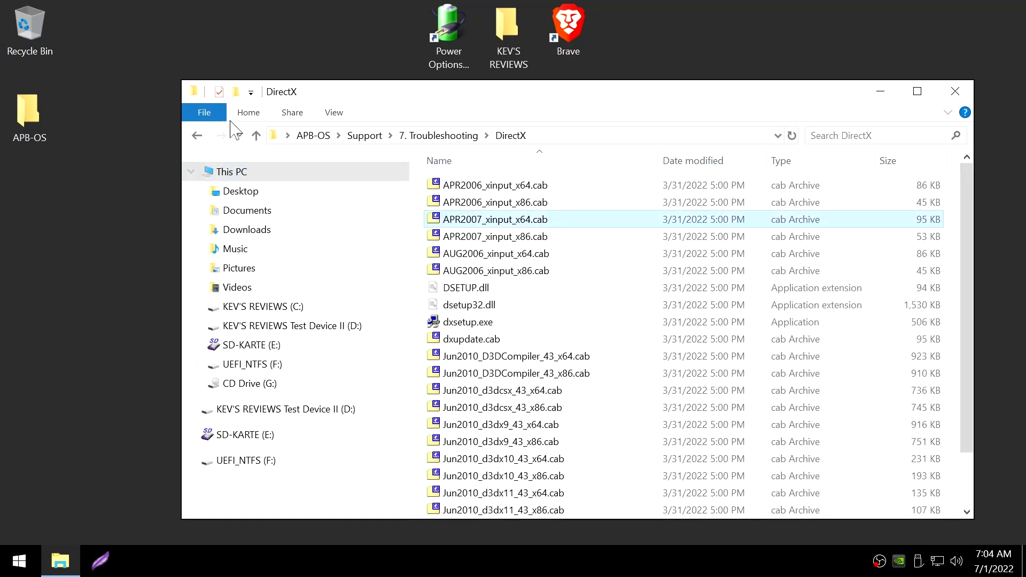
click(195, 137)
click(196, 137)
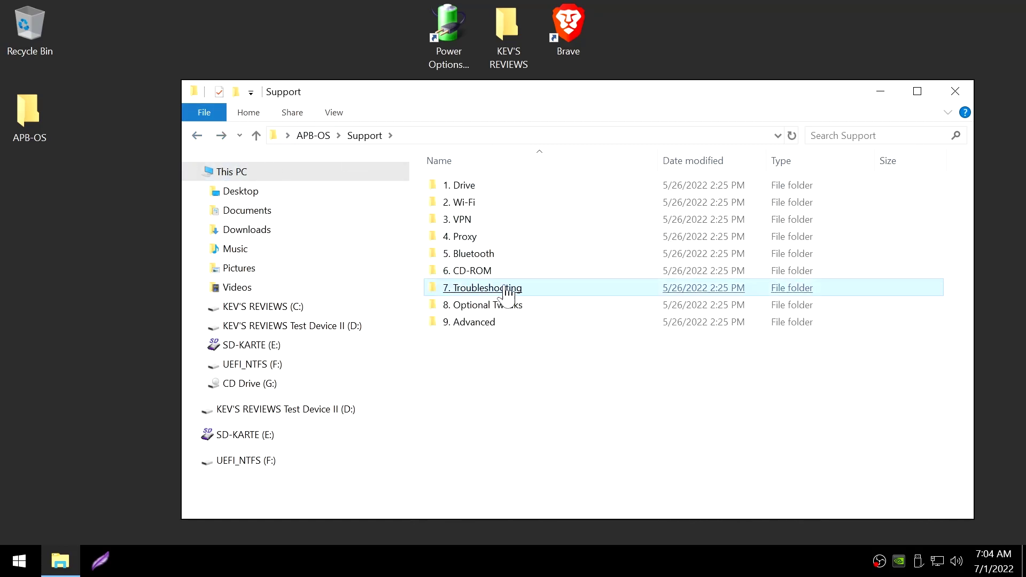
Inspect the registry files in the GPU and Power Throttling folders under 8. Optional Tweaks.
double_click(509, 304)
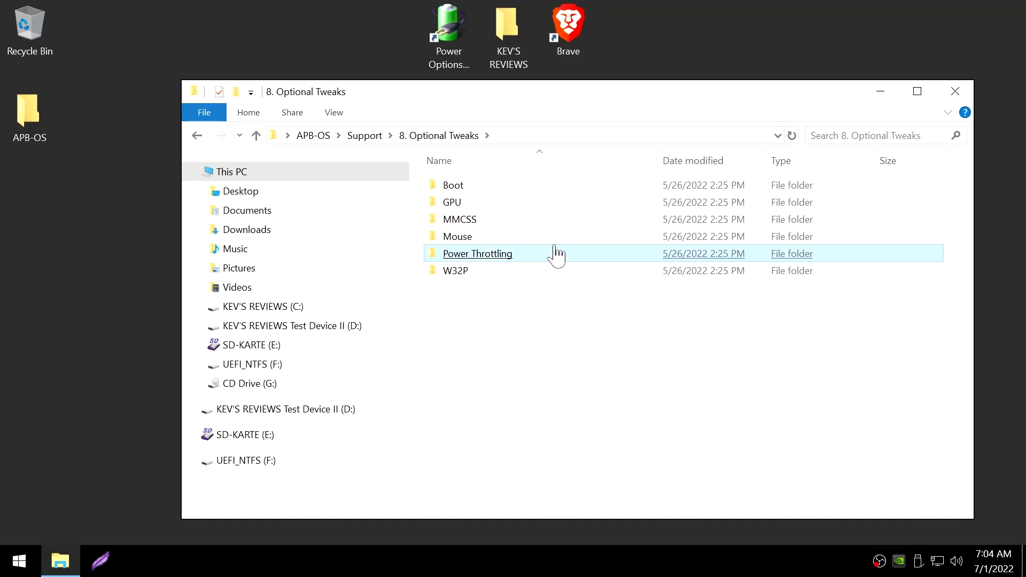
double_click(560, 206)
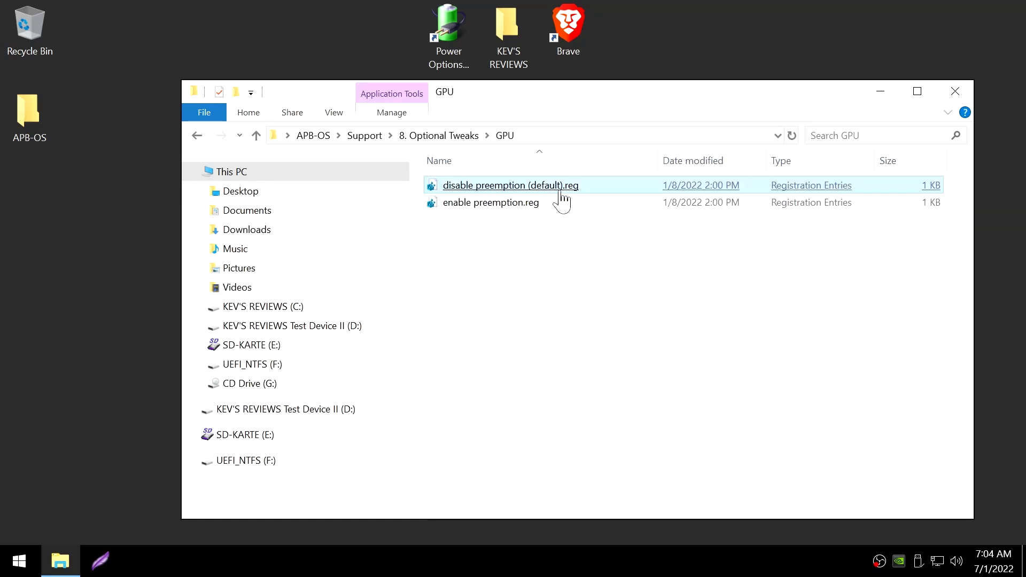
click(197, 136)
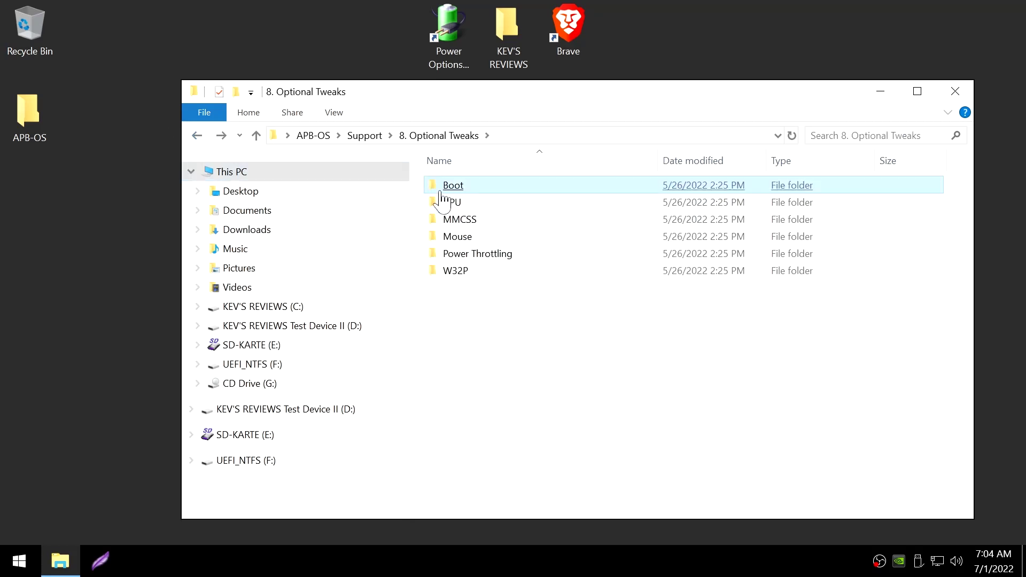
double_click(478, 254)
mouse_move(590, 192)
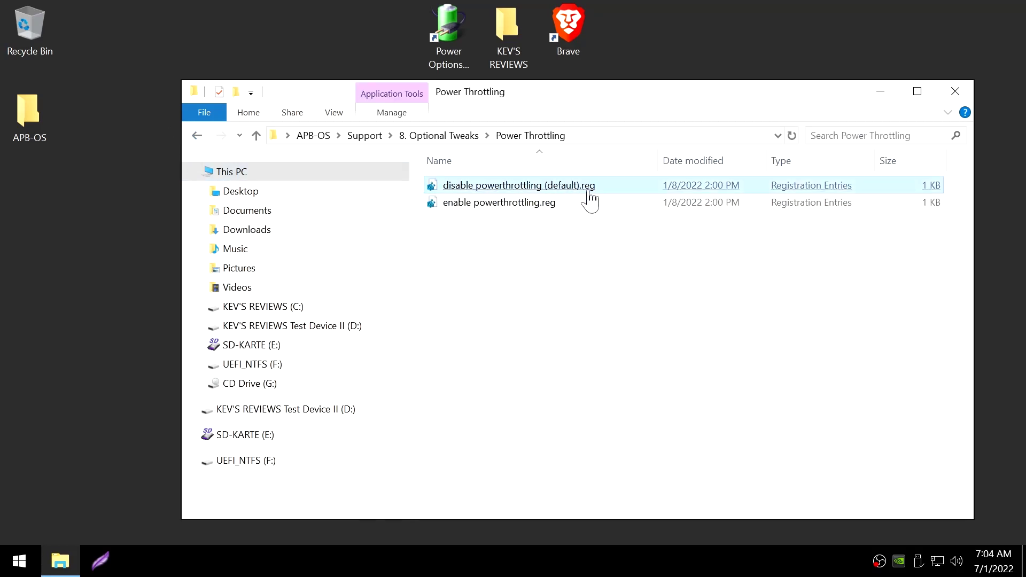
Inspect the registry files in the W32P folder under 8. Optional Tweaks, then return to Support.
click(196, 135)
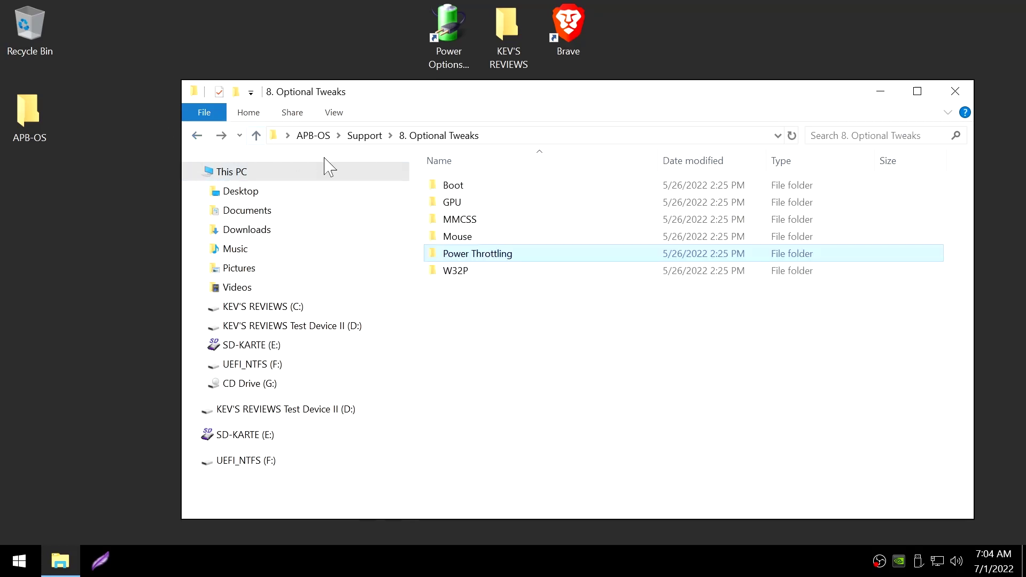
click(481, 271)
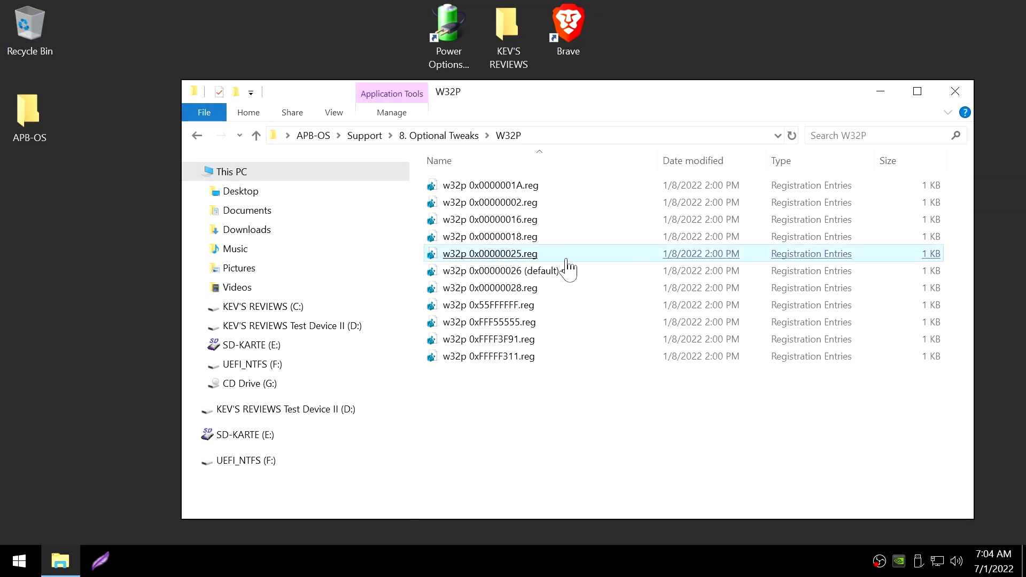
click(198, 137)
click(197, 137)
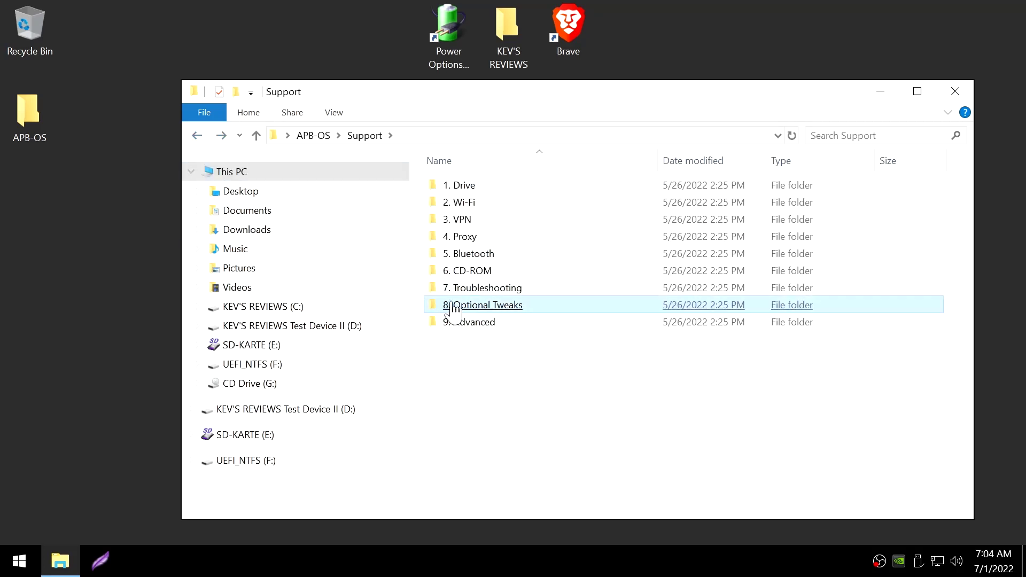
Review the tools in 9. Advanced and its Snappy Driver Installer Origin folder, then return to APB-OS and close the window.
click(466, 323)
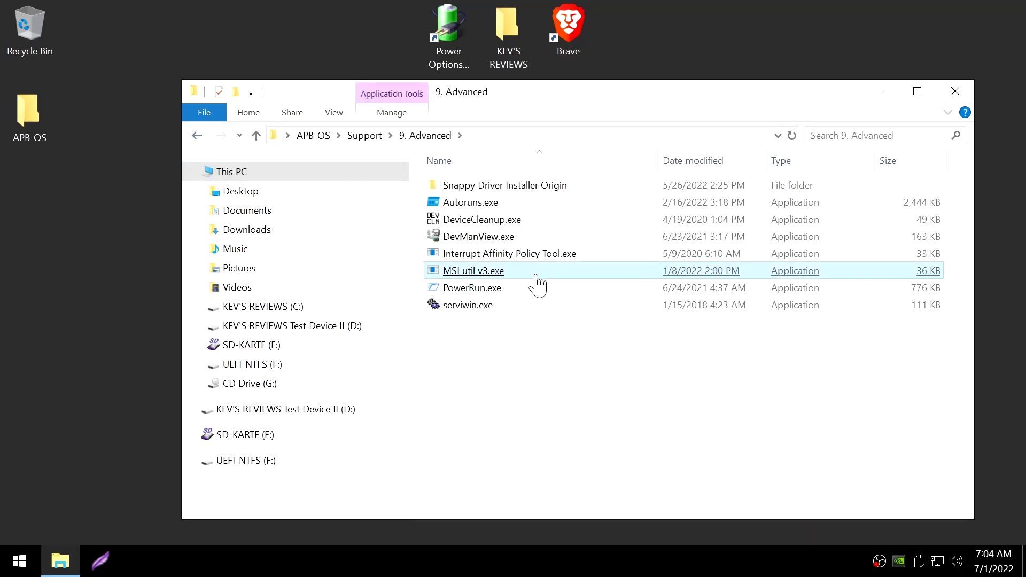
click(554, 193)
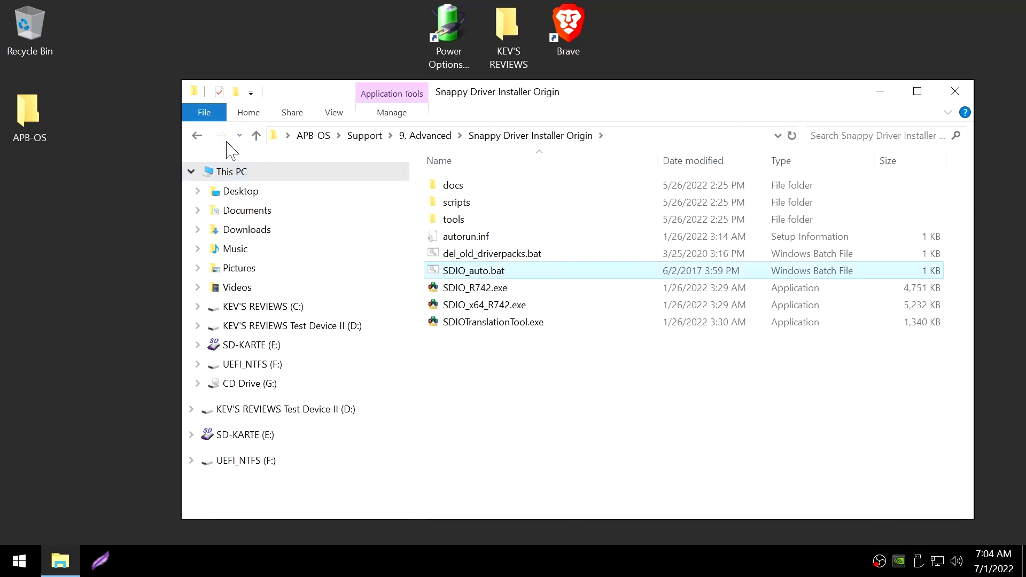
click(197, 136)
click(197, 136)
click(196, 136)
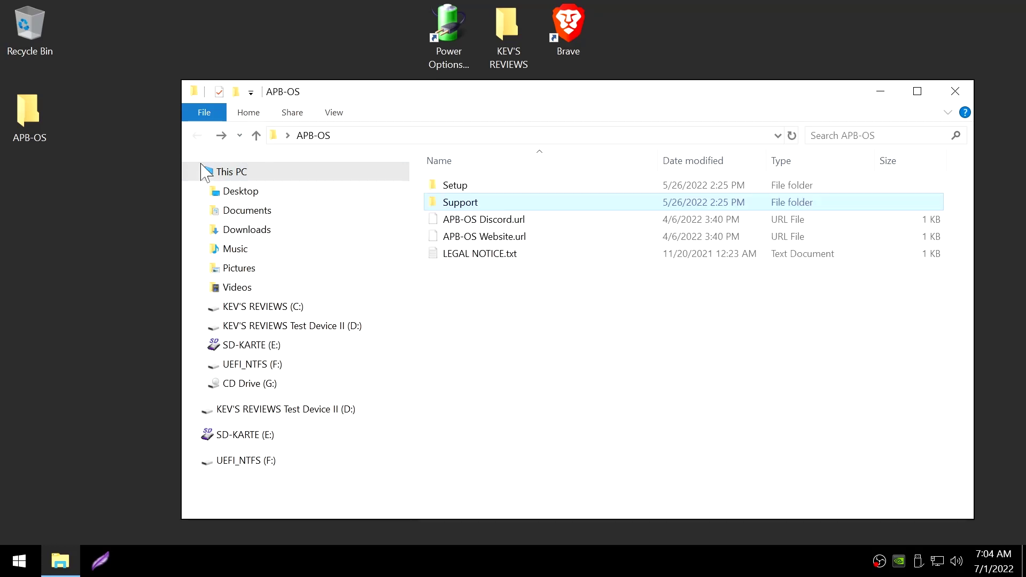
key(Up)
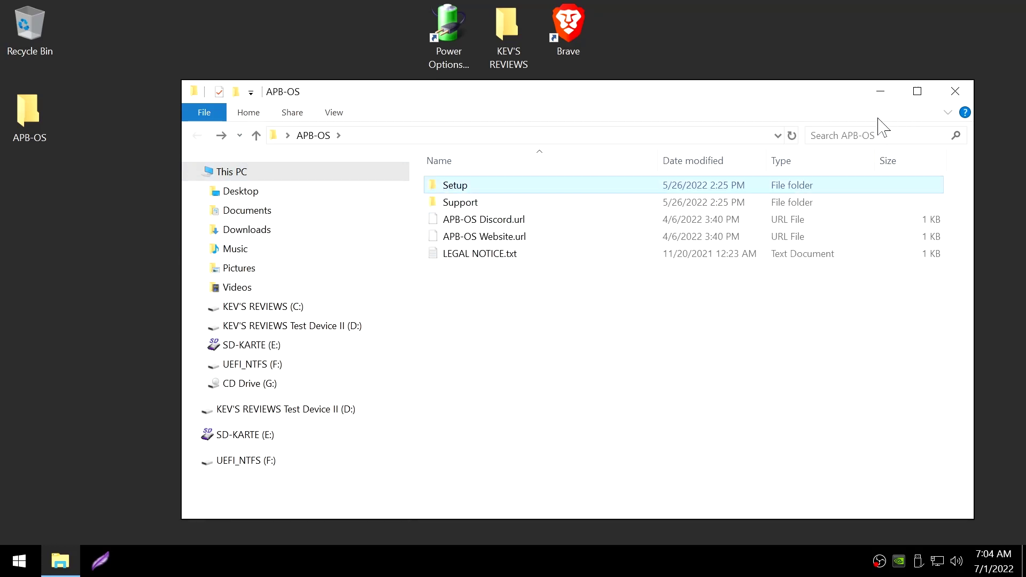
click(954, 94)
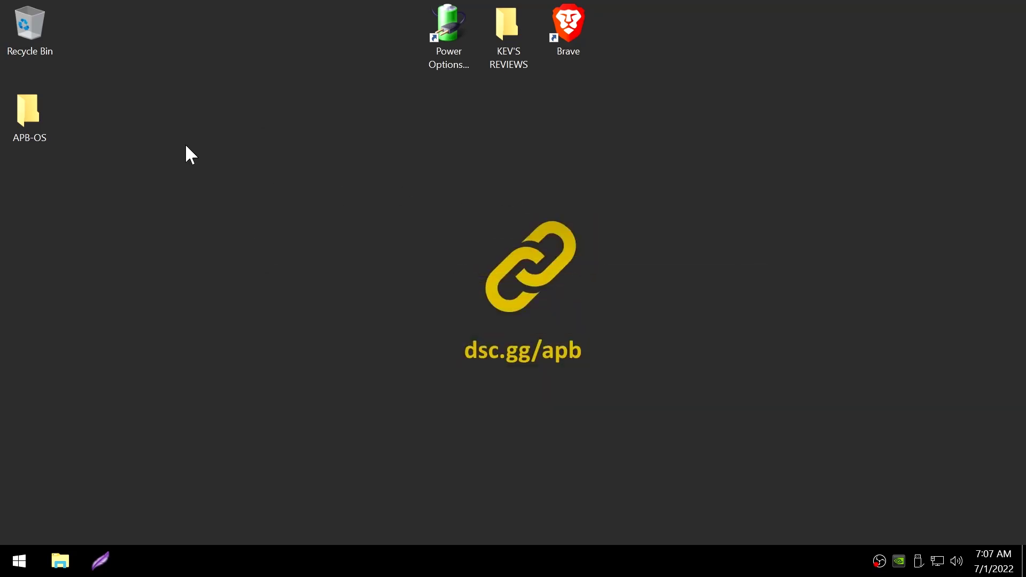
Reopen the desktop's APB-OS folder, view the invite page from APB-OS Discord.url, and close the browser.
click(31, 116)
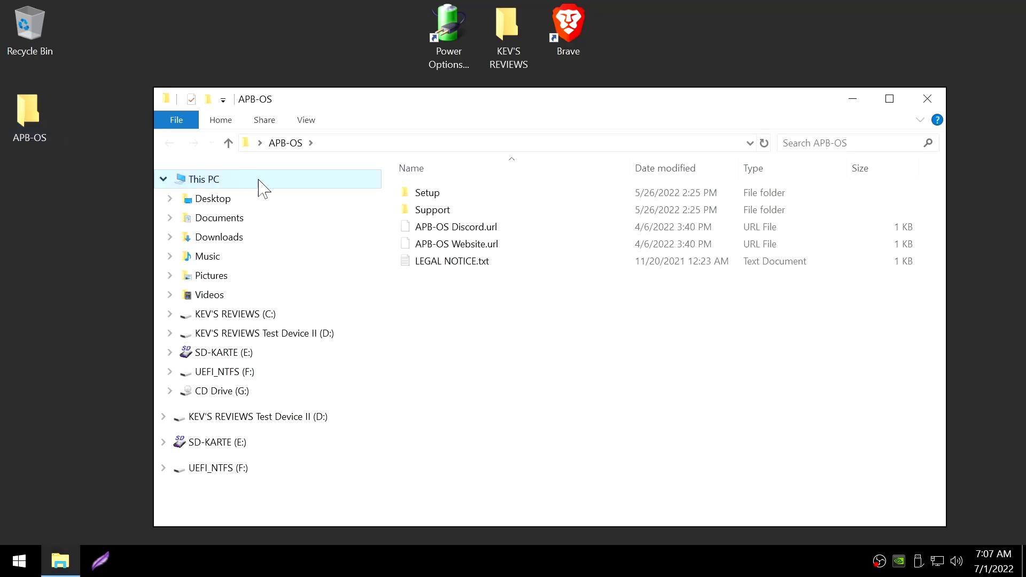
click(438, 227)
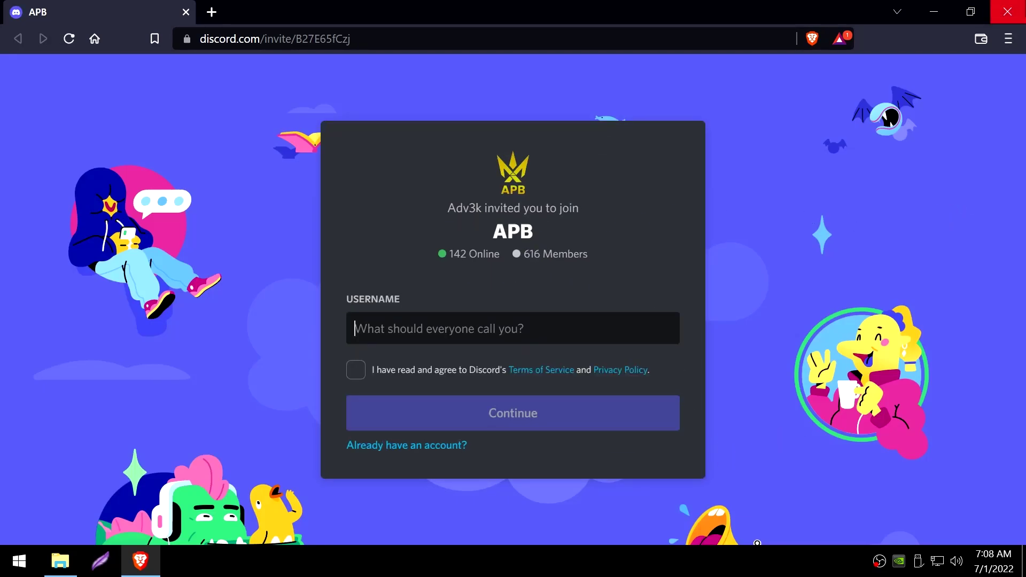
click(1008, 12)
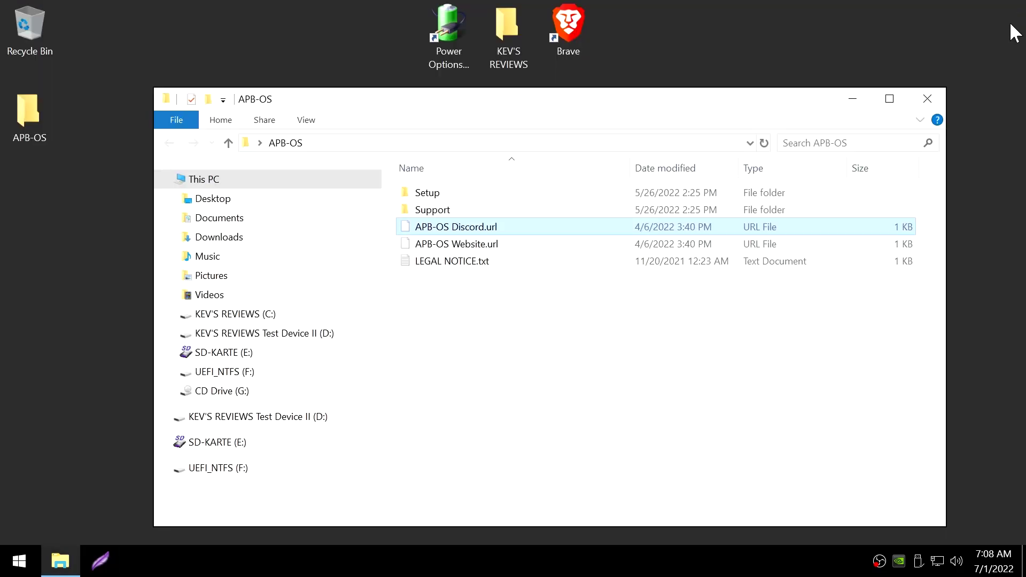
Open APB-OS Website.url and look through the site's Home and About pages.
click(438, 245)
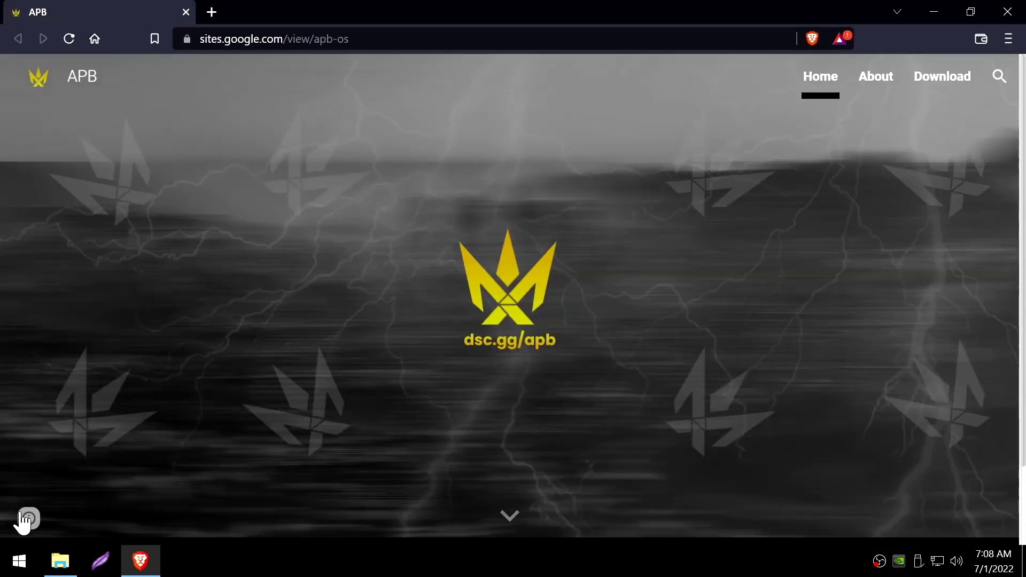
mouse_move(34, 516)
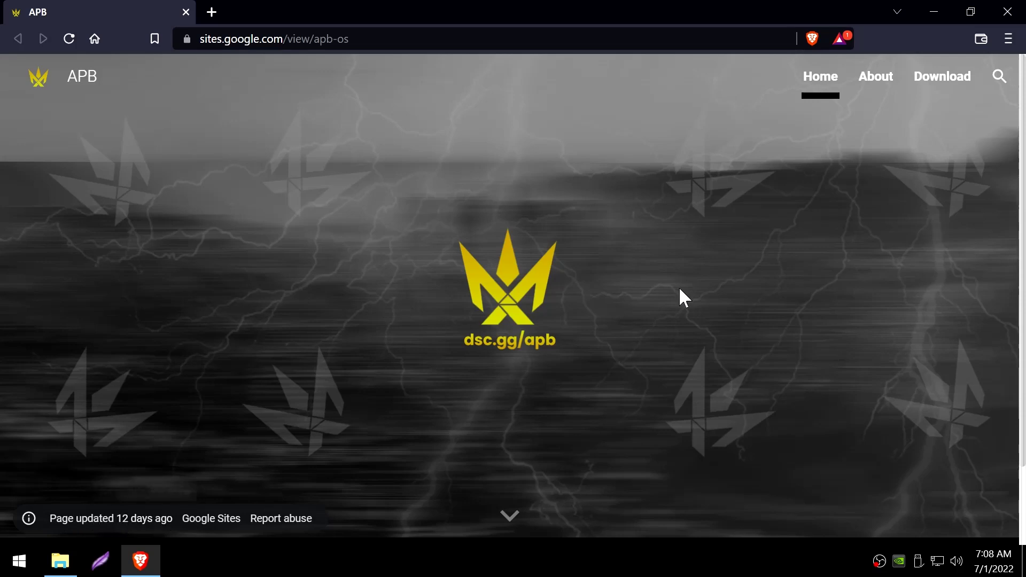
scroll(918, 278, down, 2)
scroll(893, 331, up, 2)
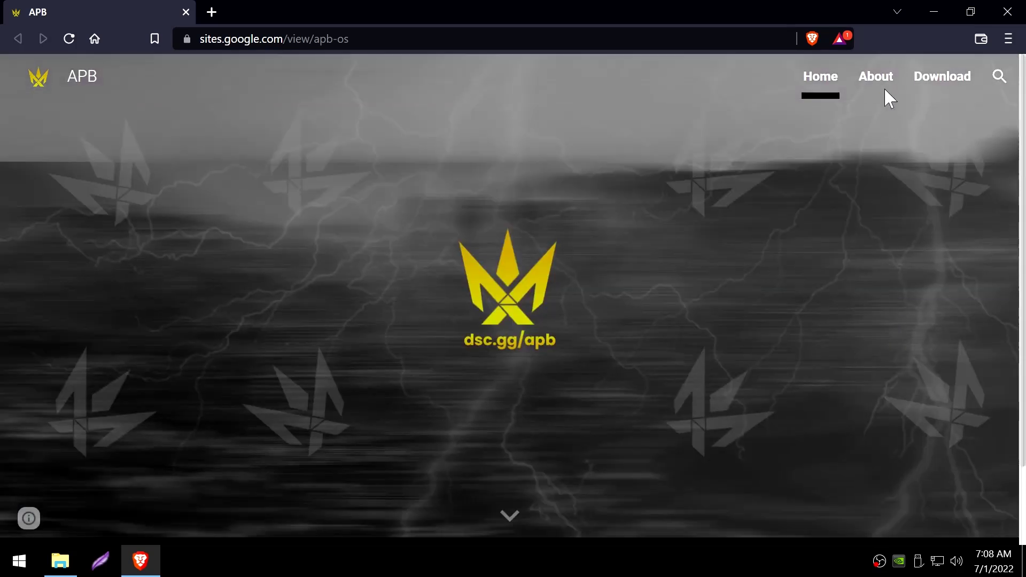
click(878, 79)
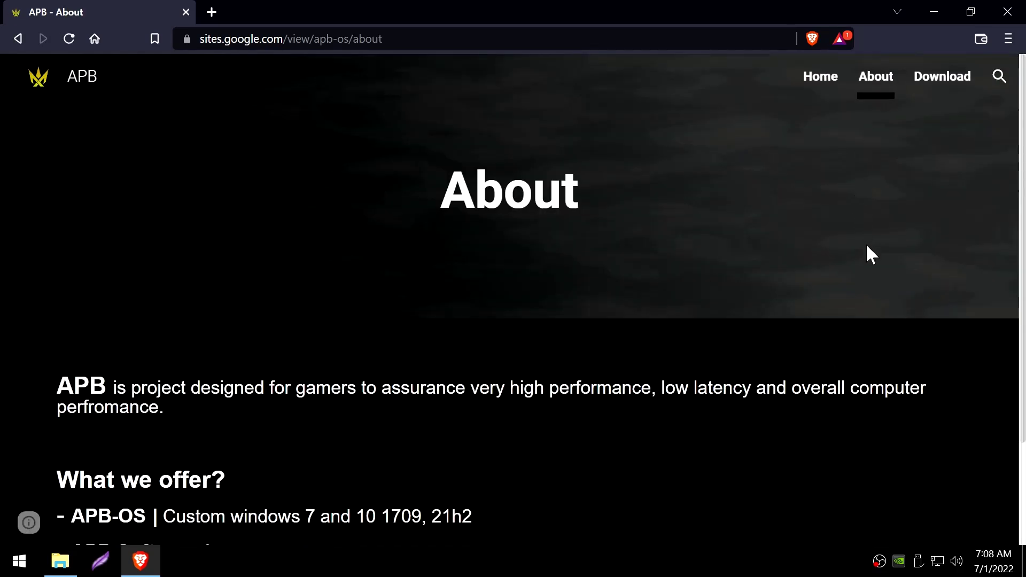
scroll(866, 248, down, 2)
scroll(386, 273, down, 1)
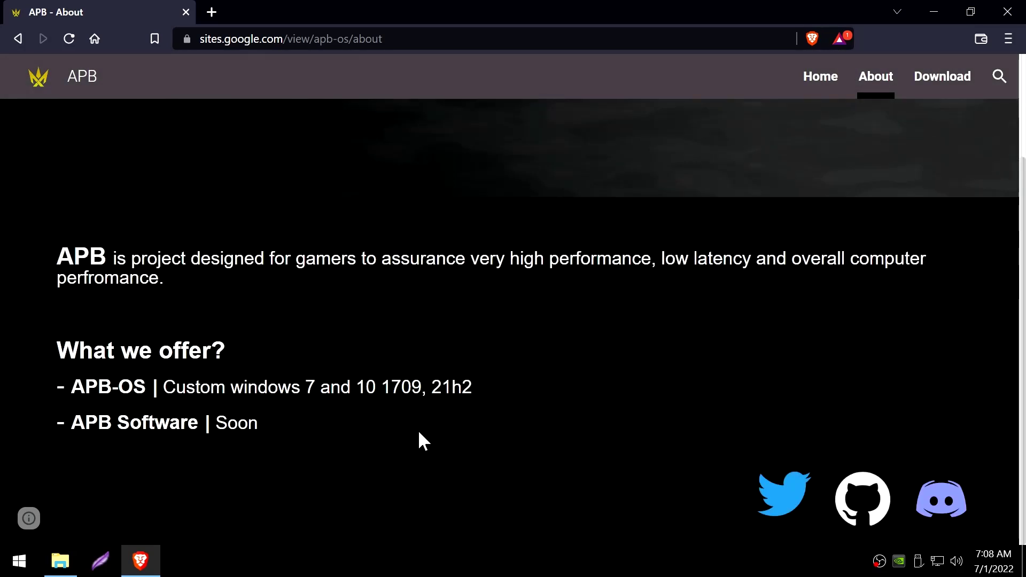
View the APB-OS versions offered on the website's Download page.
click(957, 85)
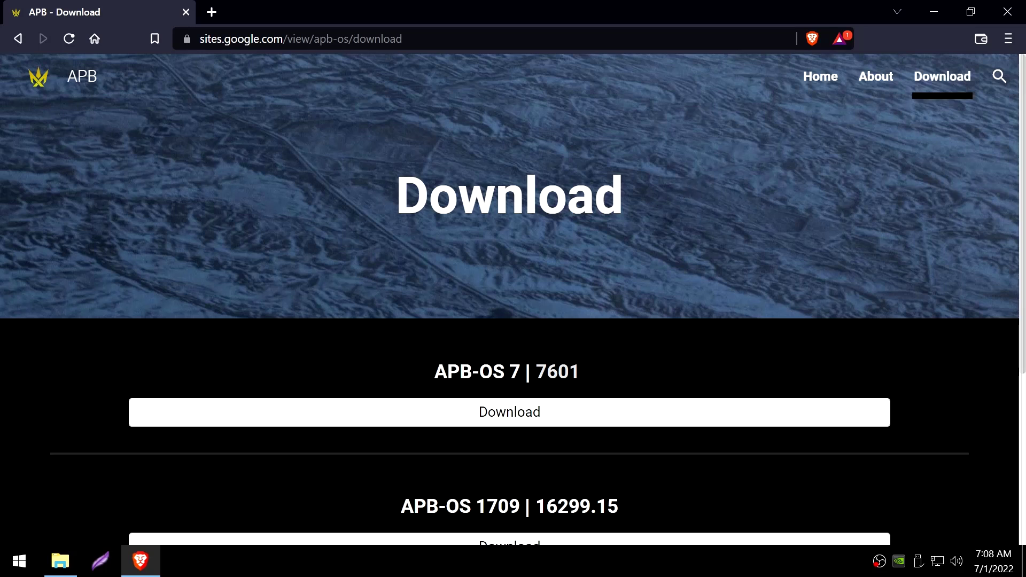
scroll(515, 259, down, 3)
scroll(521, 267, down, 2)
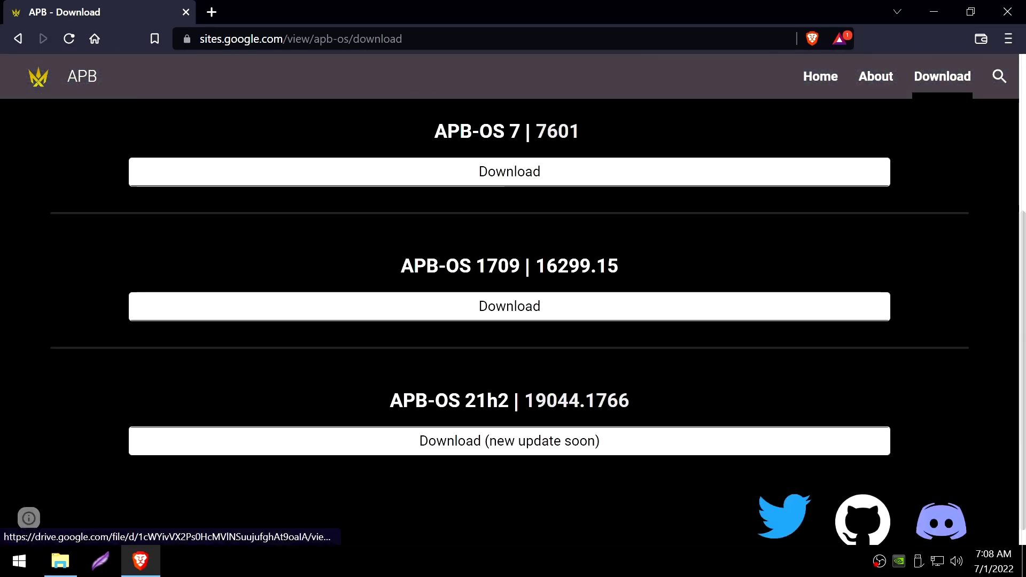
scroll(531, 304, down, 1)
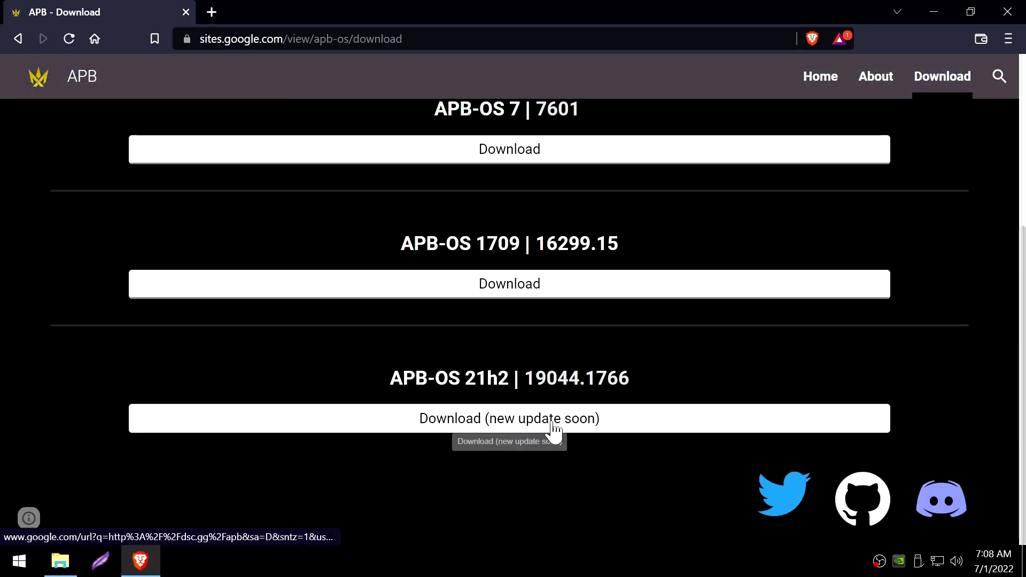
Browse the Twitter profile linked from the Download page, then close its tab.
click(784, 491)
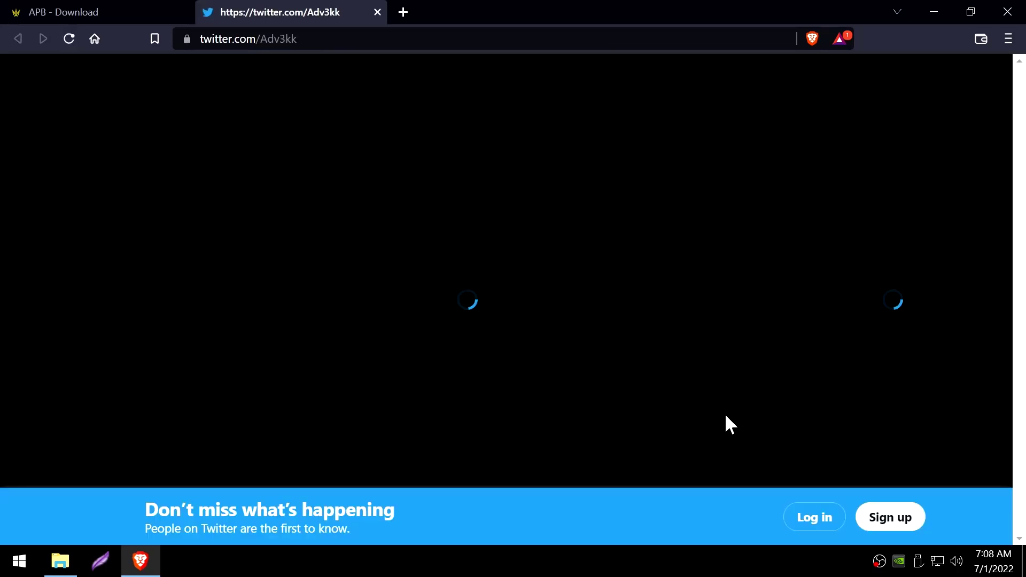
scroll(947, 139, down, 6)
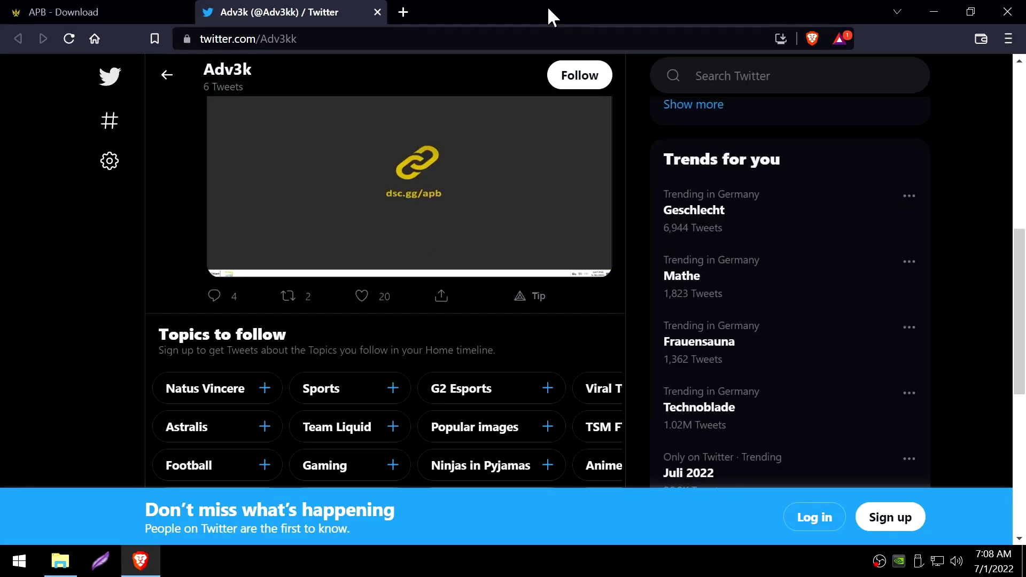
click(378, 12)
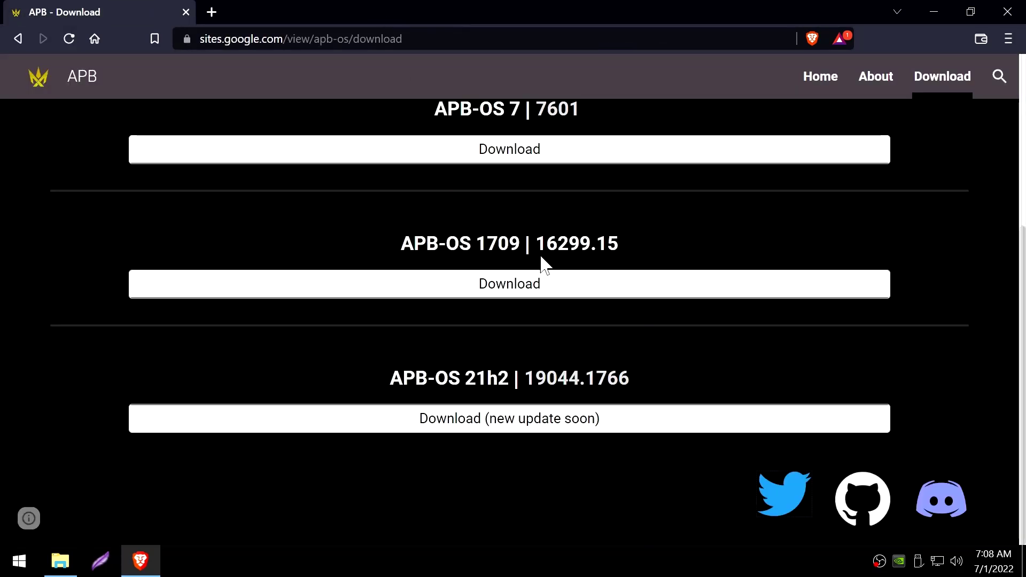
Open the GitHub profile linked from the Download page and look over its contribution activity.
click(866, 502)
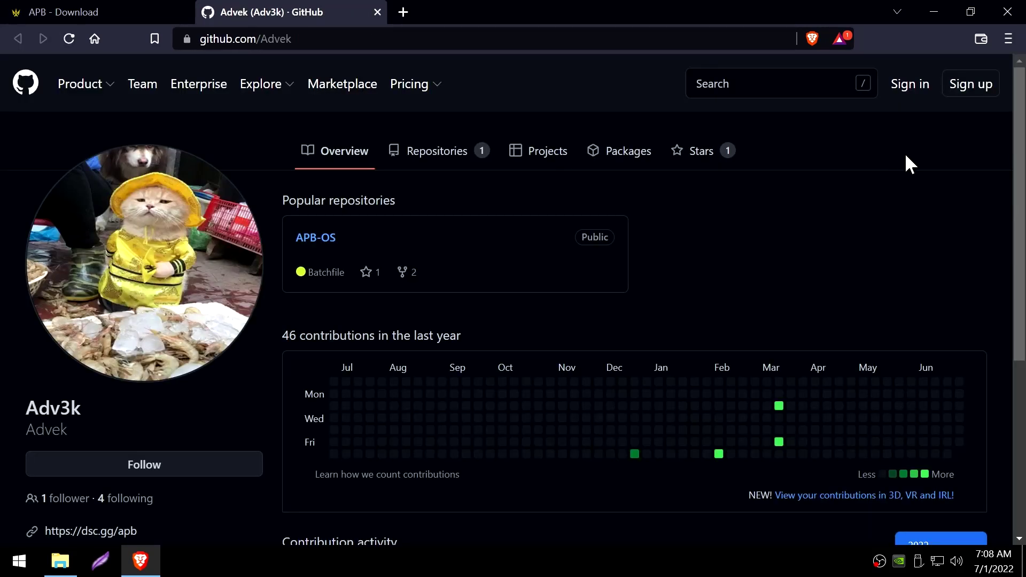
scroll(915, 163, down, 5)
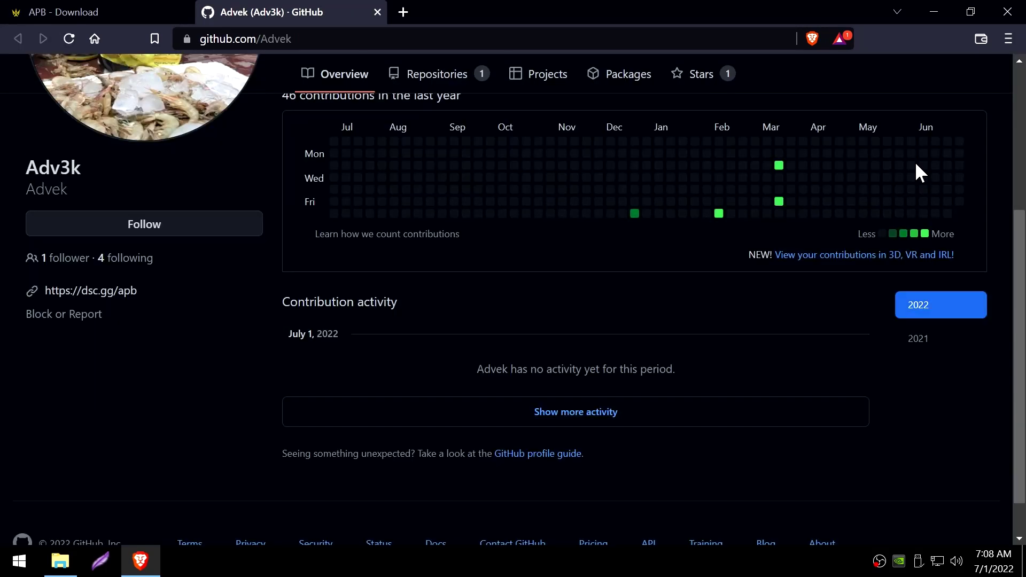
scroll(915, 162, down, 1)
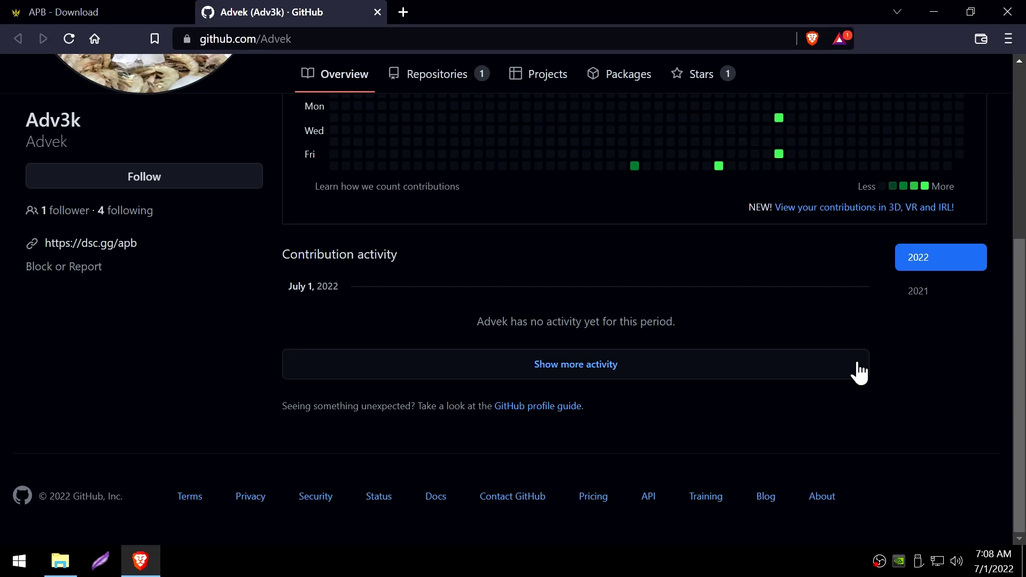
scroll(858, 374, up, 6)
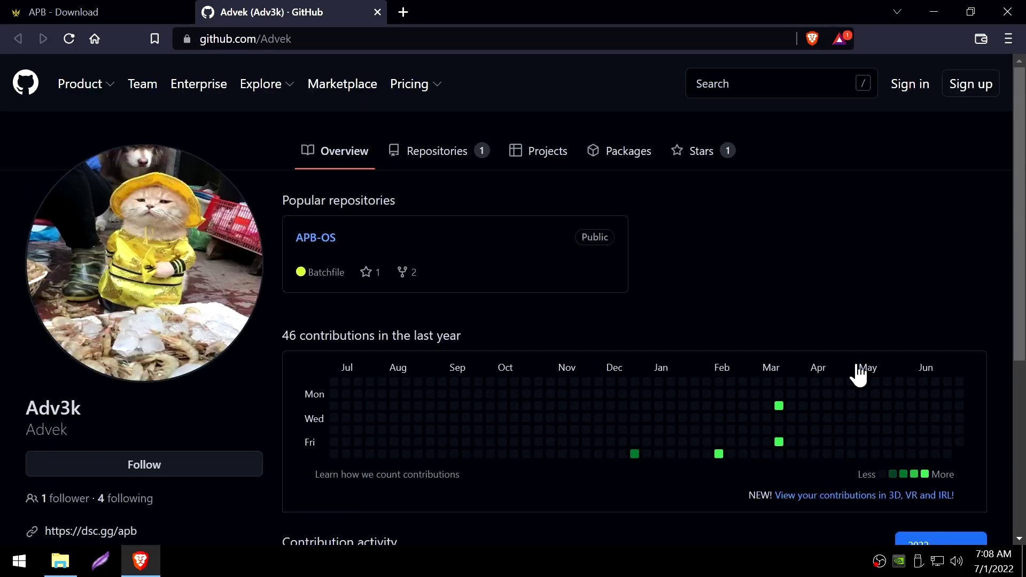
Open the APB-OS repository from the profile's repository list and view its files and README.
click(433, 156)
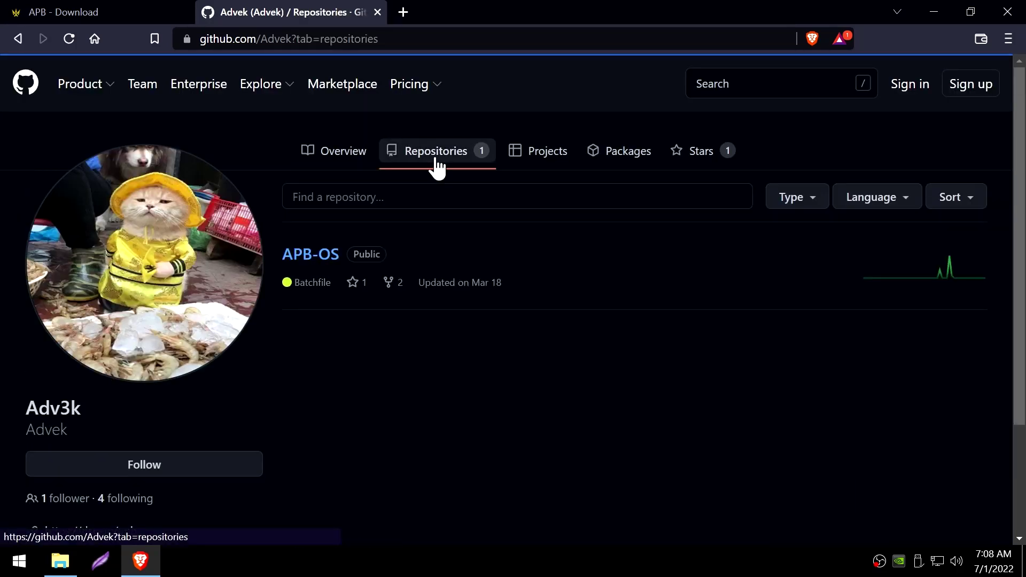
click(318, 247)
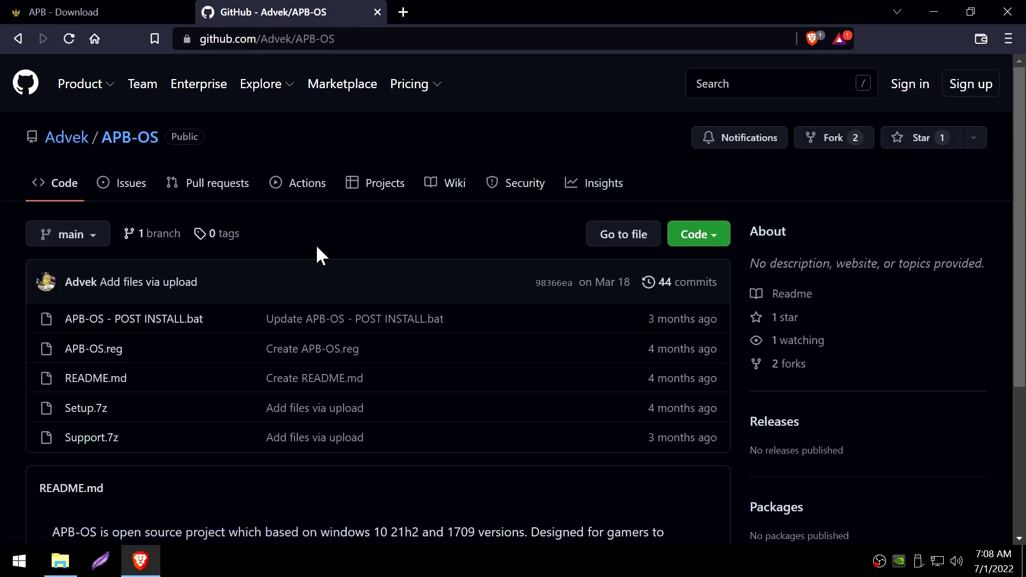
scroll(4, 328, down, 1)
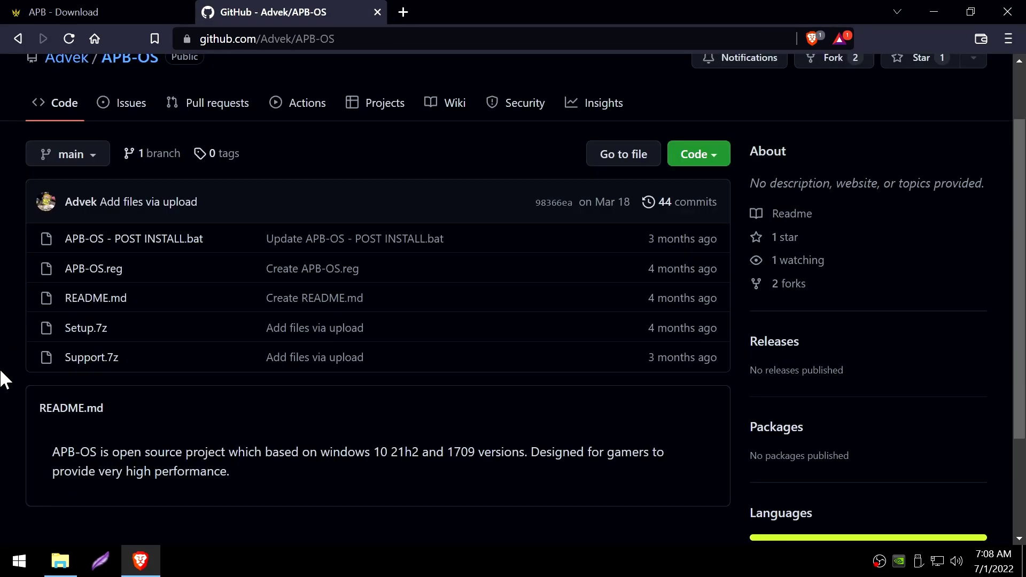
scroll(21, 387, down, 1)
Read the README.md description by highlighting its full text, then clear the highlight and return to the repository's start.
drag(52, 372, 255, 373)
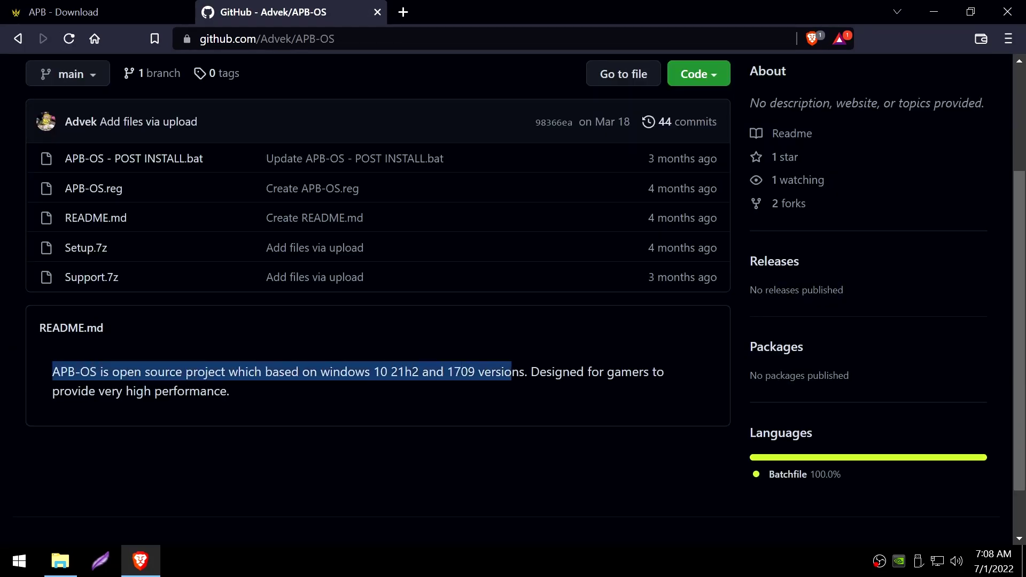
drag(671, 378, 674, 388)
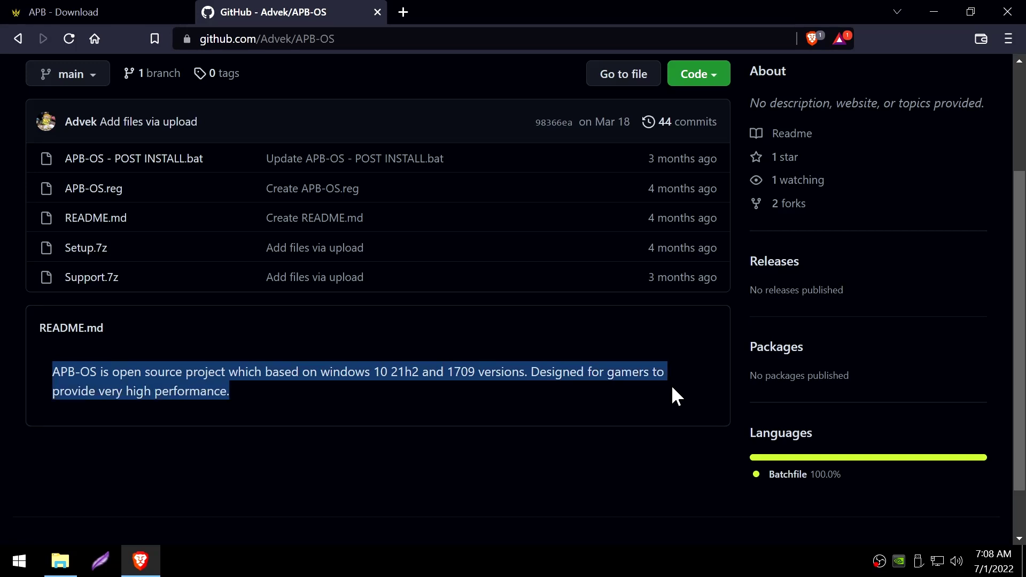
click(671, 393)
scroll(671, 396, up, 3)
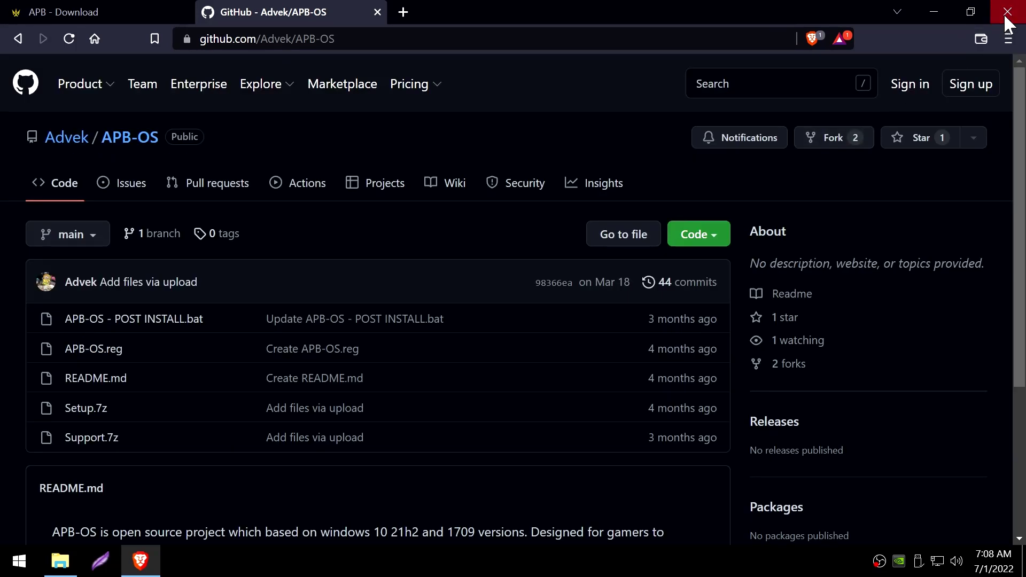